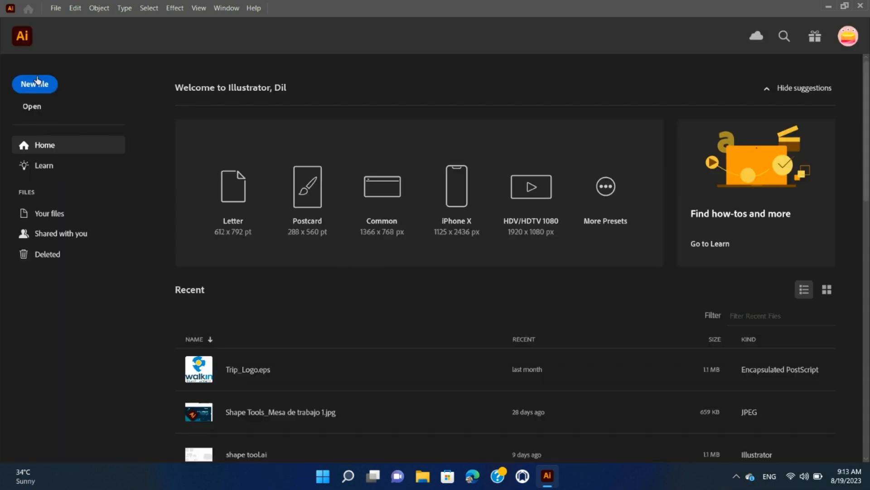
# Step: Create a new document with the default preset
pyautogui.click(27, 84)
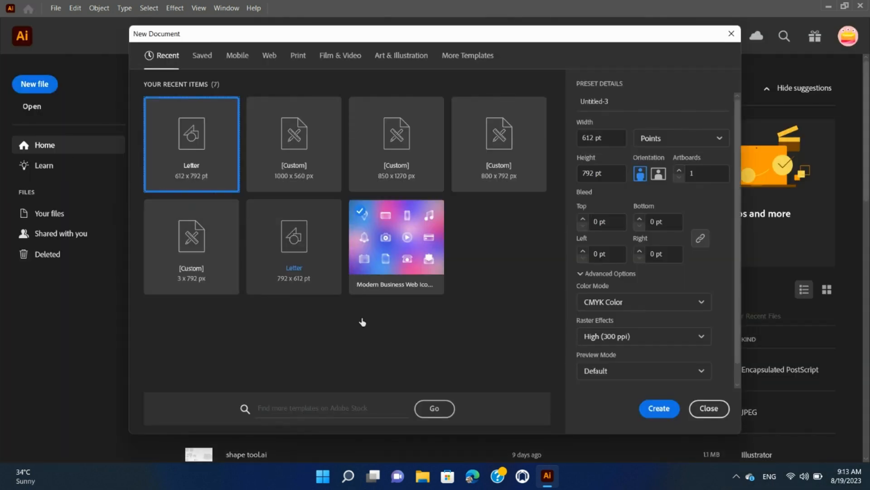
pyautogui.click(647, 410)
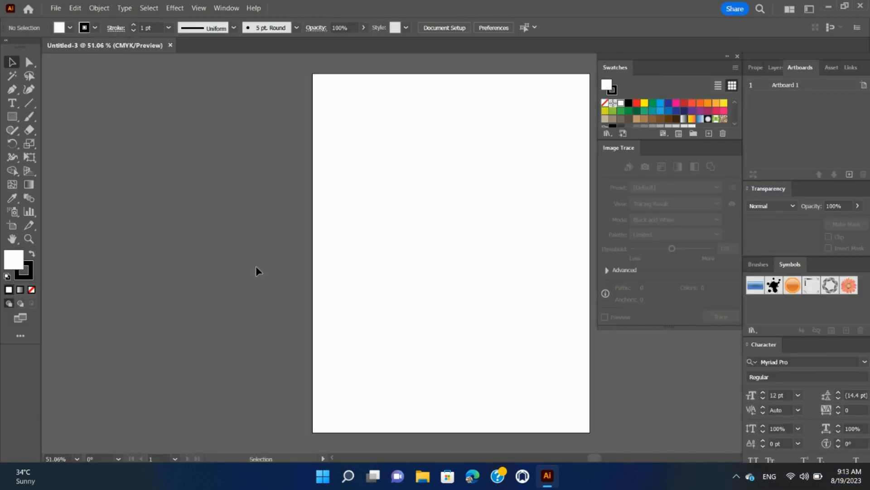
# Step: Add the text Master on the artboard with the Type tool and move it into position
pyautogui.click(13, 103)
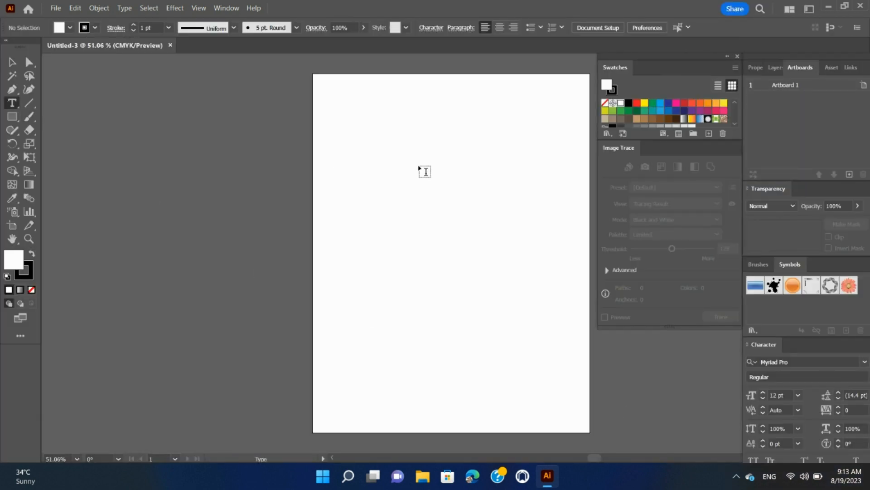
pyautogui.click(404, 175)
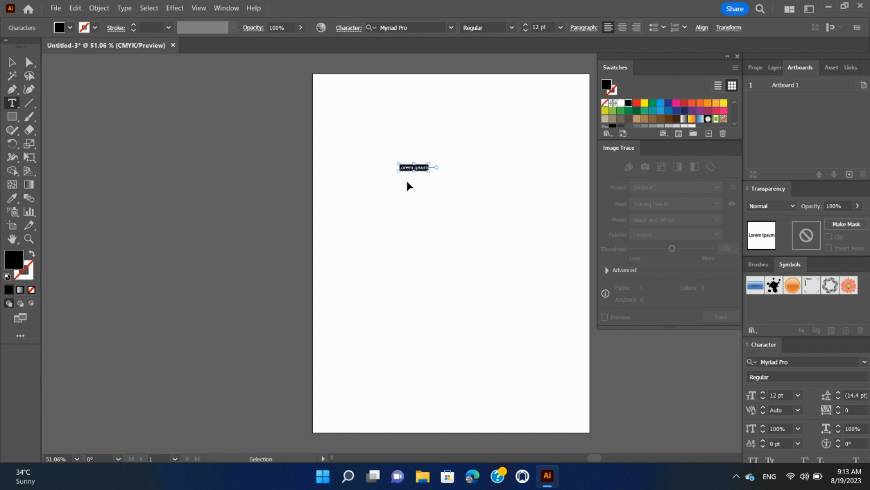
pyautogui.write('Master')
pyautogui.click(12, 62)
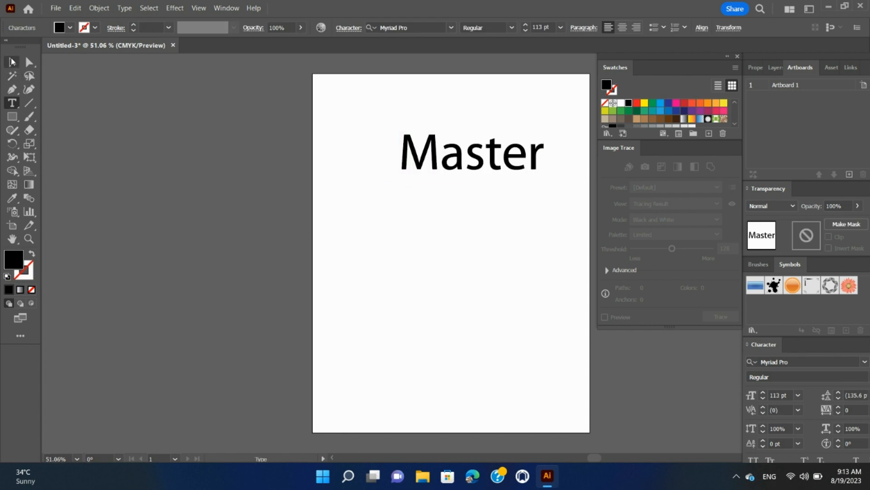
pyautogui.moveTo(433, 163); pyautogui.dragTo(378, 179)
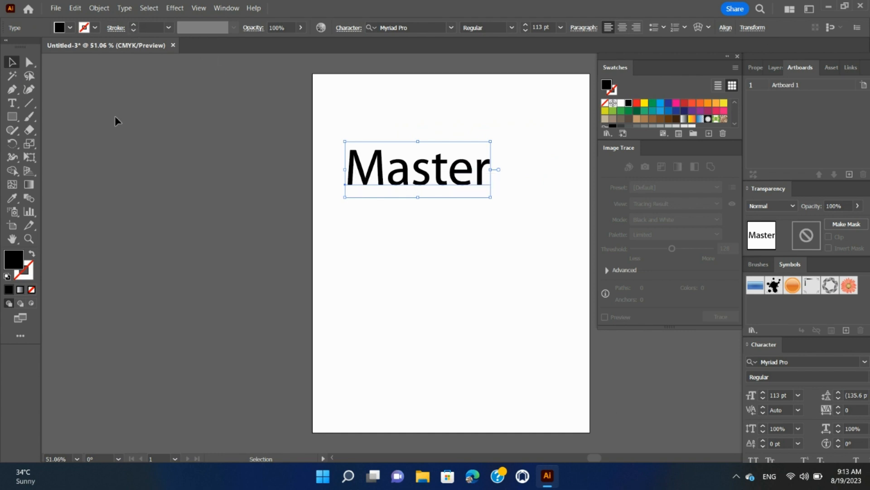
# Step: Set the text's fill to none and its stroke to black
pyautogui.click(66, 29)
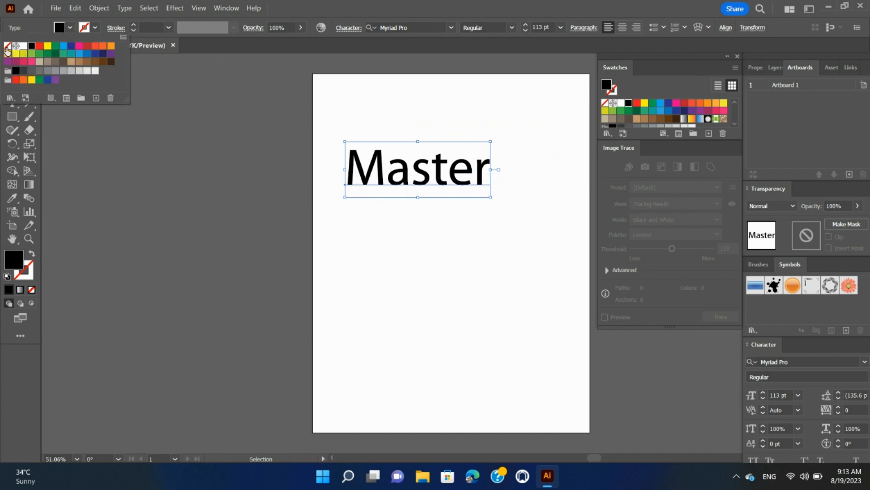
pyautogui.click(7, 46)
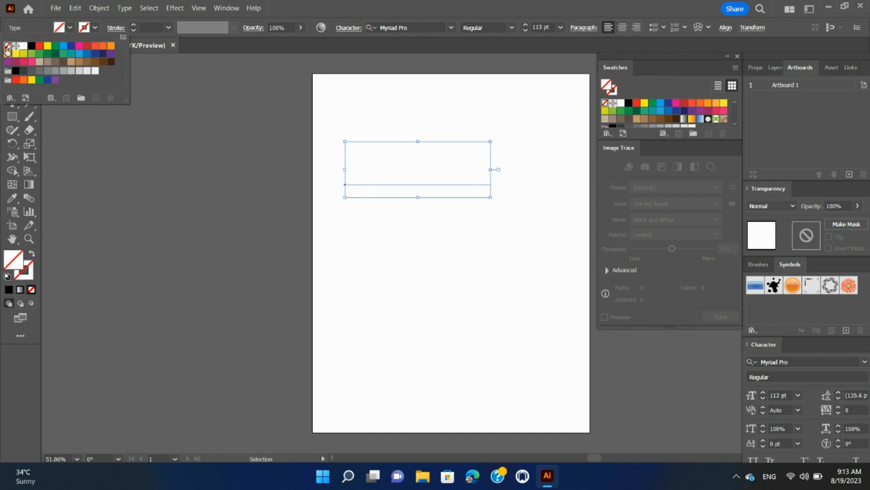
pyautogui.click(95, 30)
pyautogui.click(94, 30)
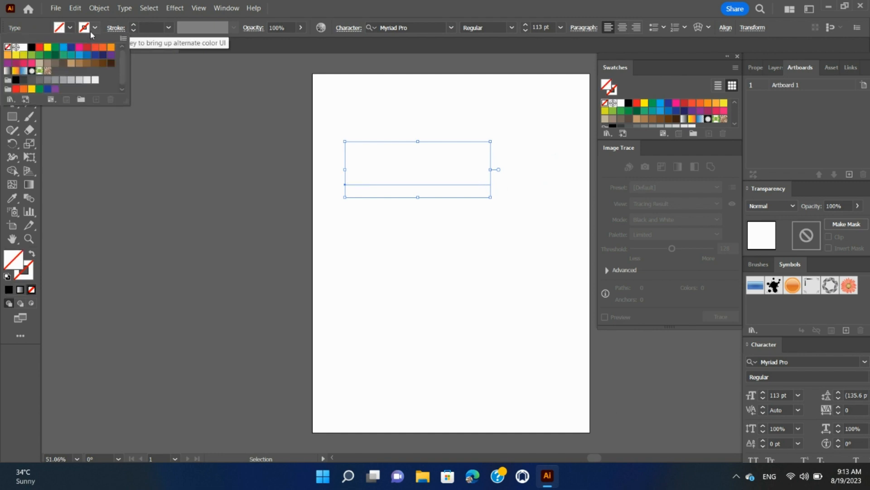
pyautogui.click(32, 48)
pyautogui.click(193, 126)
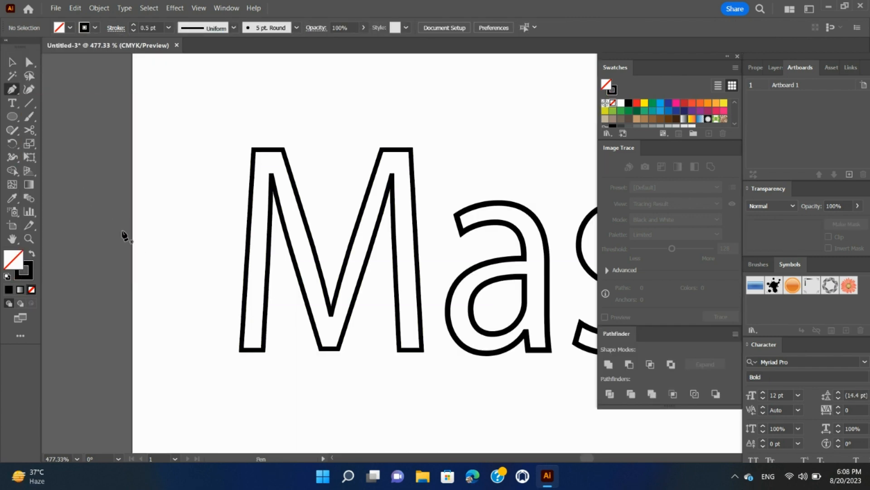
# Step: Trace a path with the Pen tool along the inside of the outlined letter M
pyautogui.click(250, 338)
pyautogui.click(263, 165)
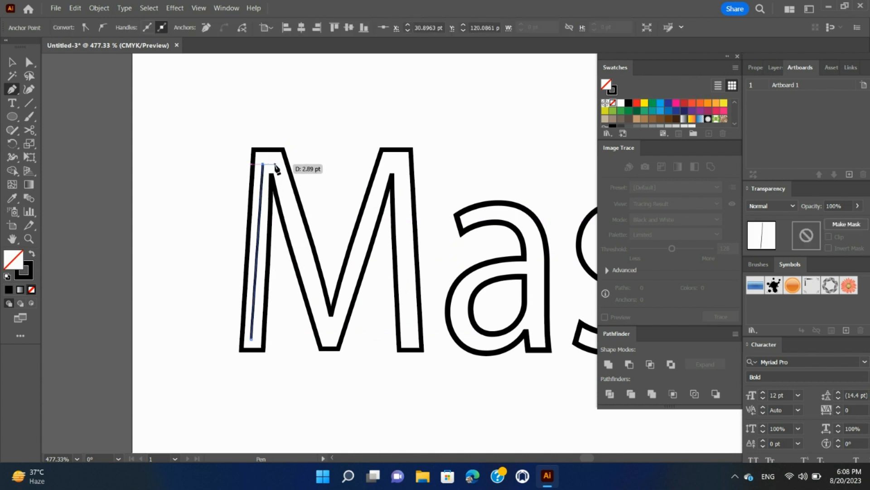
pyautogui.click(276, 164)
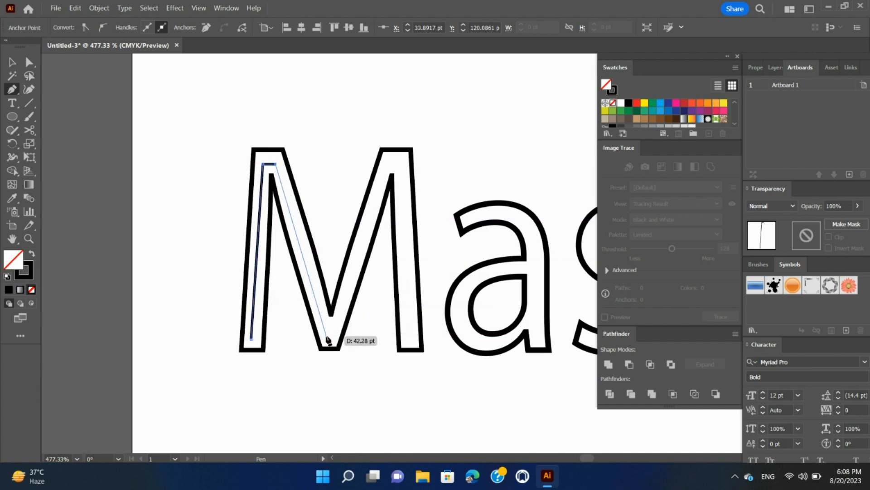
pyautogui.click(326, 334)
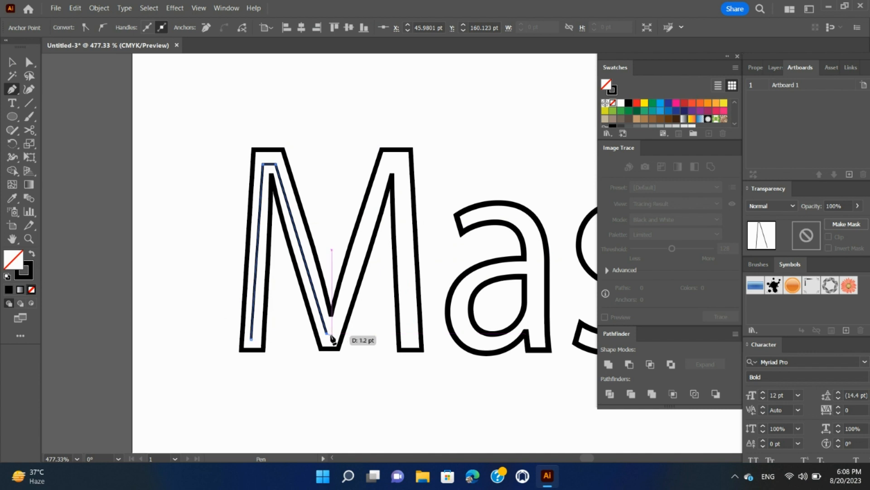
pyautogui.click(333, 334)
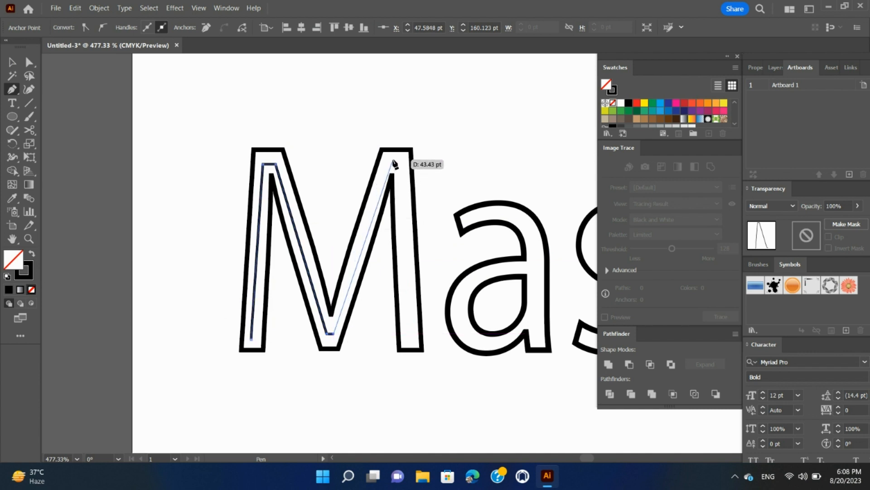
pyautogui.click(389, 161)
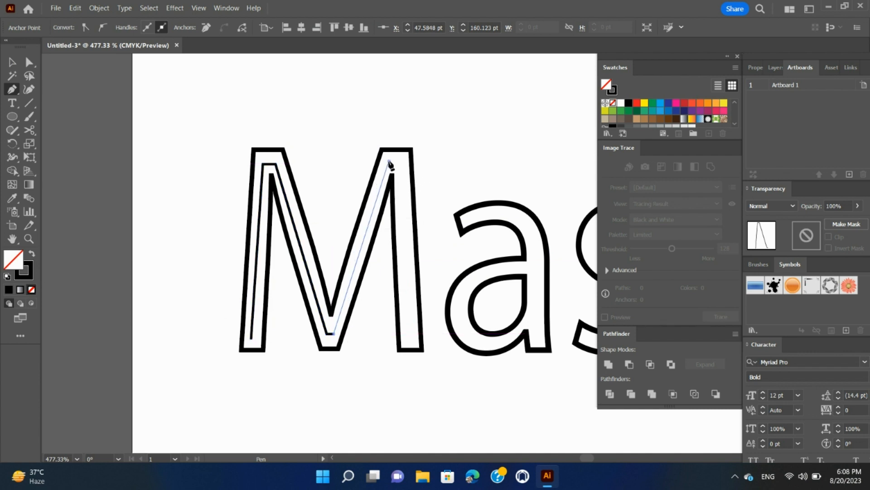
pyautogui.click(404, 161)
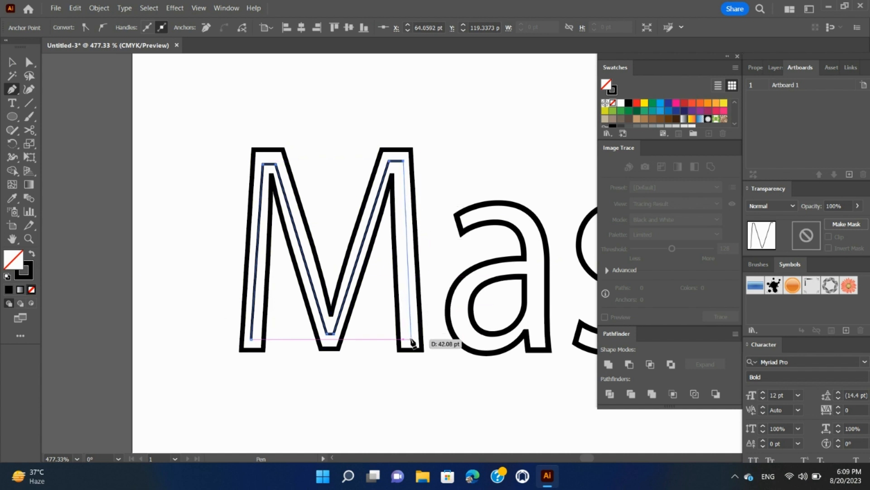
pyautogui.click(410, 337)
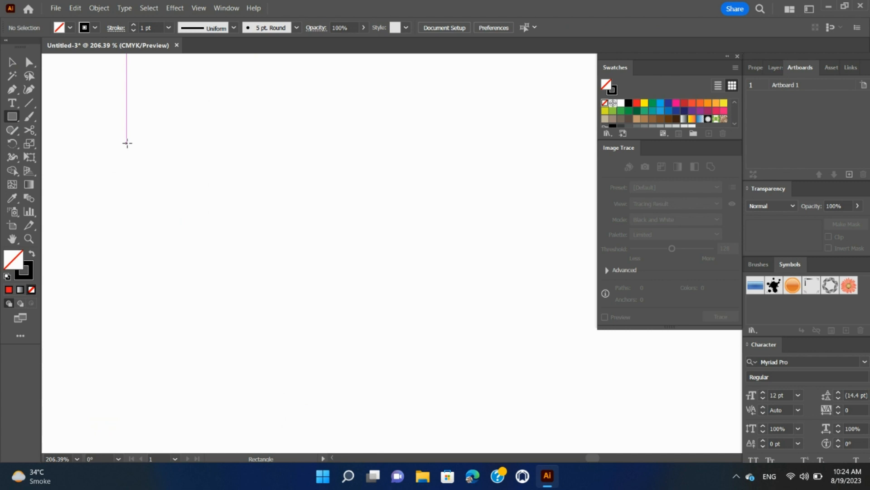
# Step: Draw a tall narrow rectangle and duplicate it repeatedly to the right to form a row of eight strips
pyautogui.moveTo(127, 144); pyautogui.dragTo(159, 341)
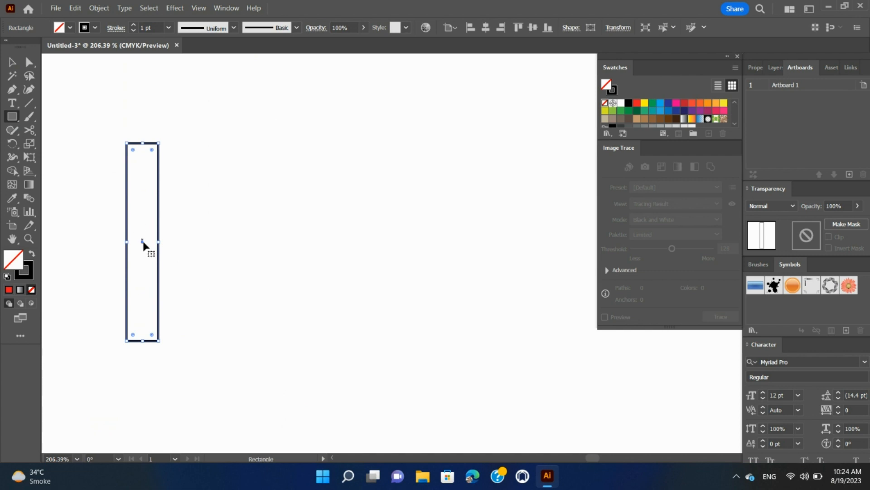
pyautogui.moveTo(143, 243); pyautogui.dragTo(176, 244)
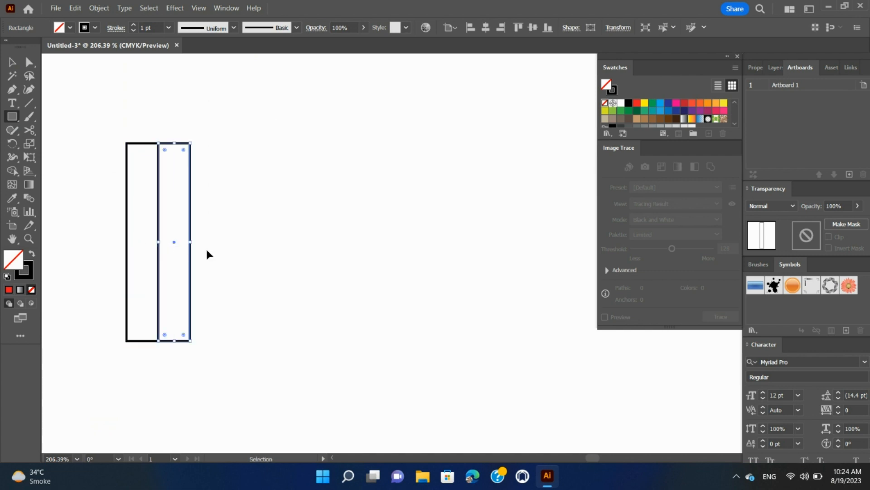
pyautogui.hotkey('ctrl', 'd')
pyautogui.hotkey('ctrl', 'd')
pyautogui.hotkey('ctrl', 'd')
pyautogui.hotkey('ctrl', 'd')
pyautogui.hotkey('ctrl', 'd')
pyautogui.hotkey('ctrl', 'd')
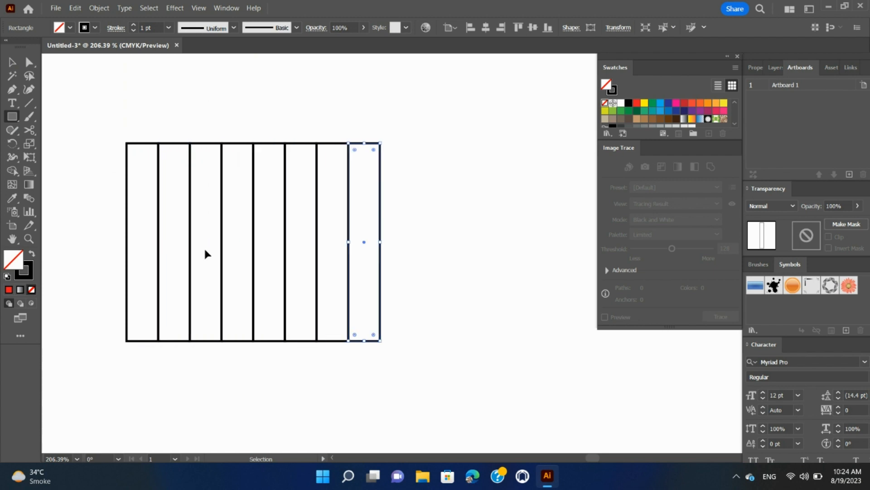
# Step: Fill the first strip with black and the second strip with red
pyautogui.click(12, 63)
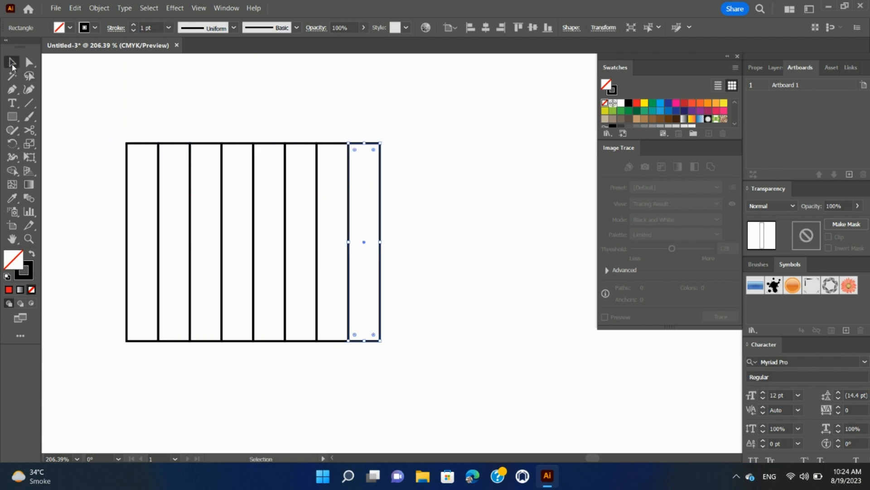
pyautogui.click(127, 144)
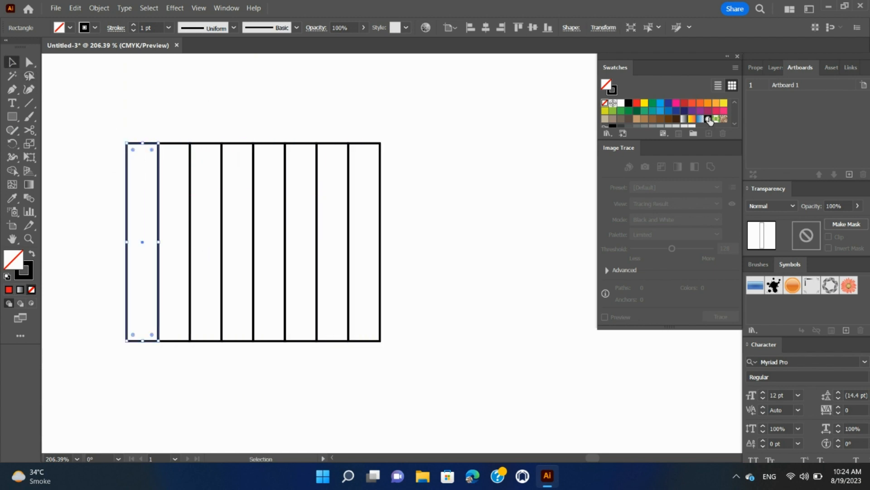
pyautogui.click(627, 107)
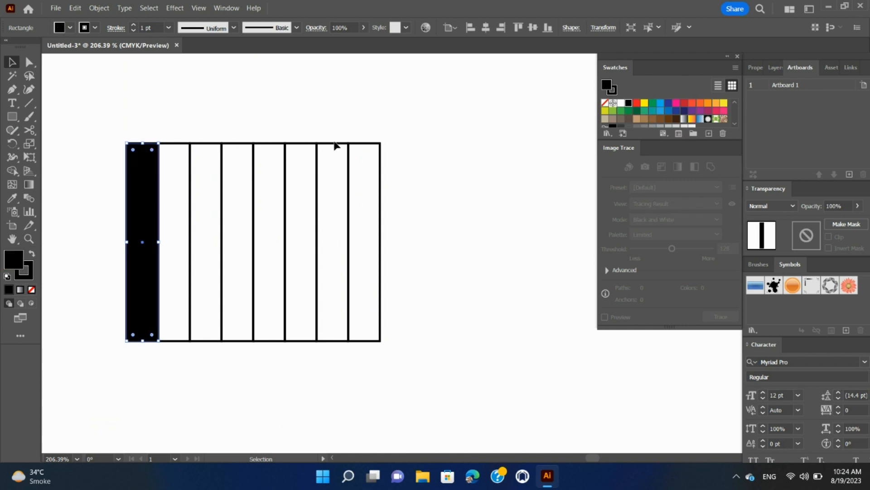
pyautogui.click(181, 144)
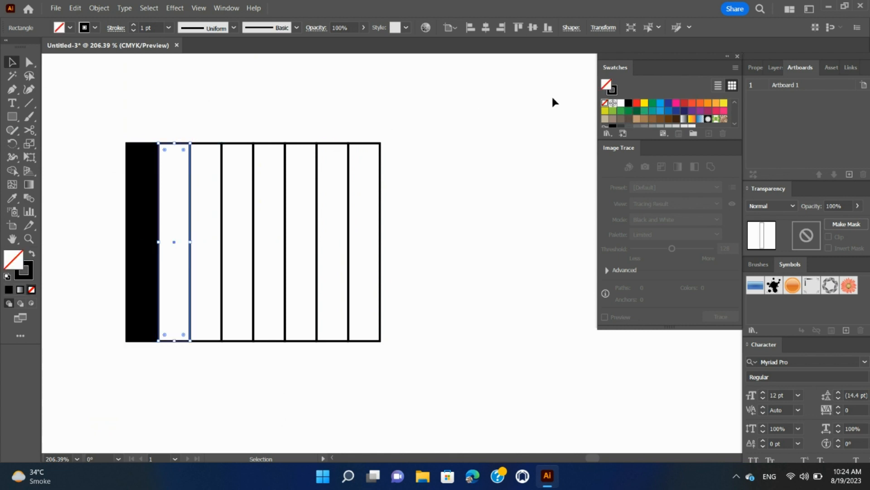
pyautogui.click(637, 103)
pyautogui.click(215, 149)
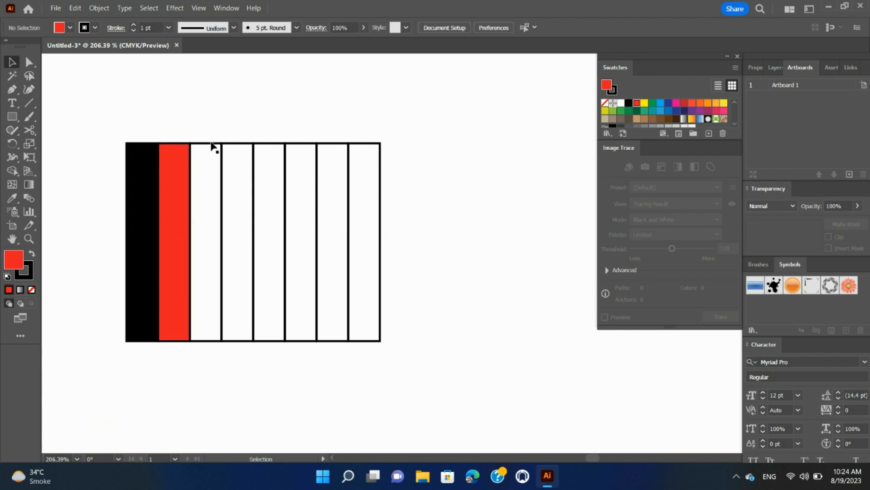
# Step: Fill the third strip with yellow and the fourth strip with green
pyautogui.click(221, 152)
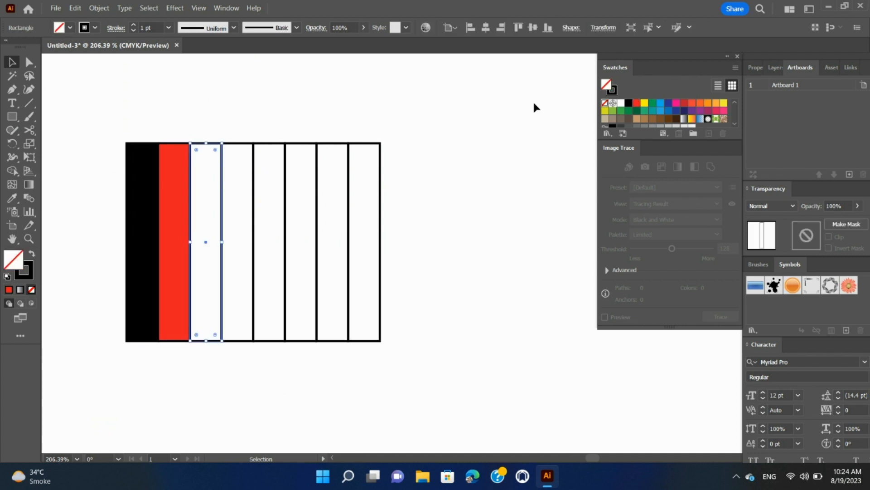
pyautogui.click(644, 103)
pyautogui.click(247, 161)
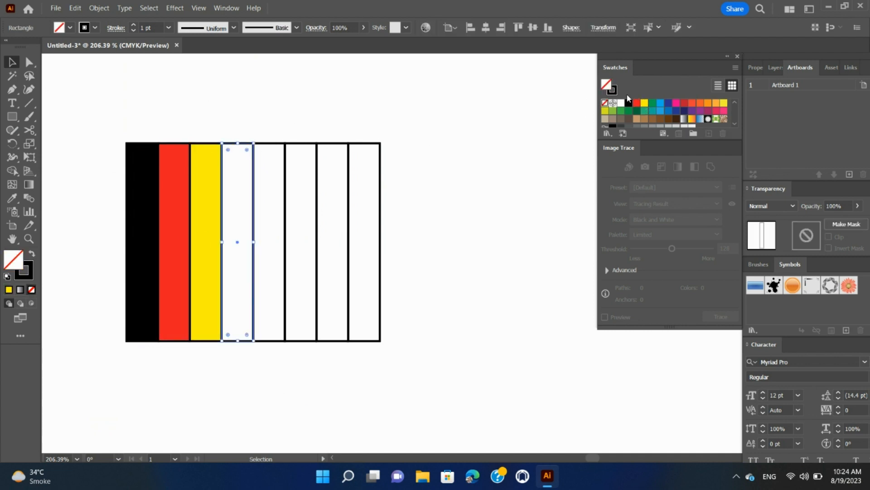
pyautogui.click(652, 104)
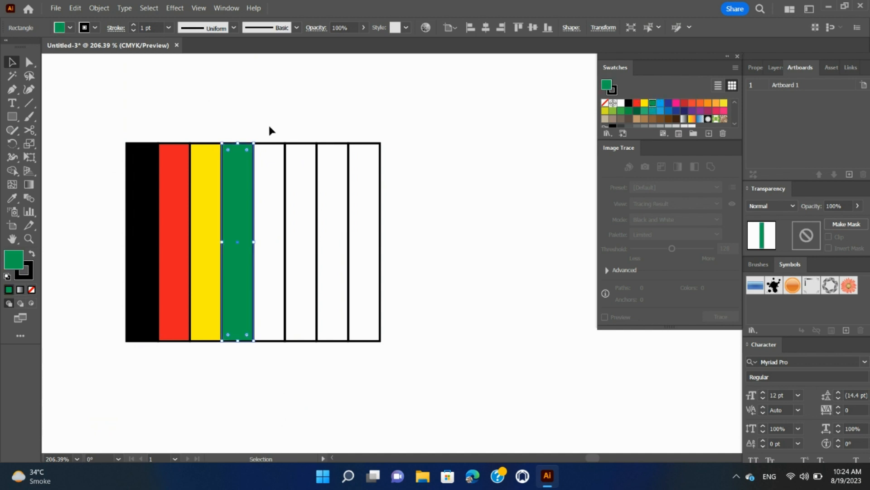
# Step: Fill the fifth strip with blue and the sixth strip with dark blue
pyautogui.click(263, 160)
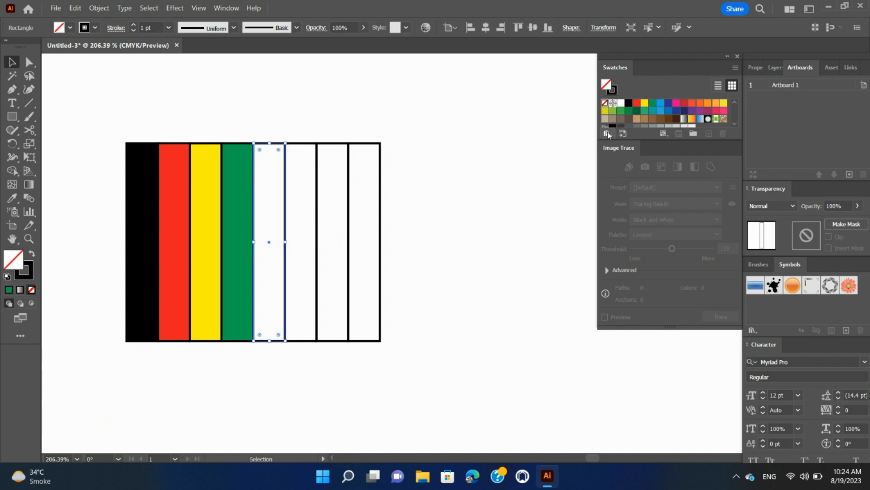
pyautogui.click(661, 104)
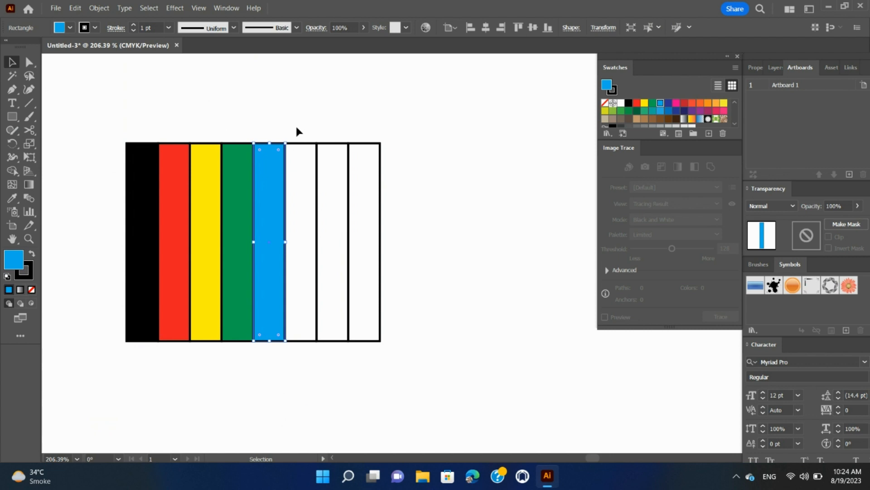
pyautogui.click(301, 152)
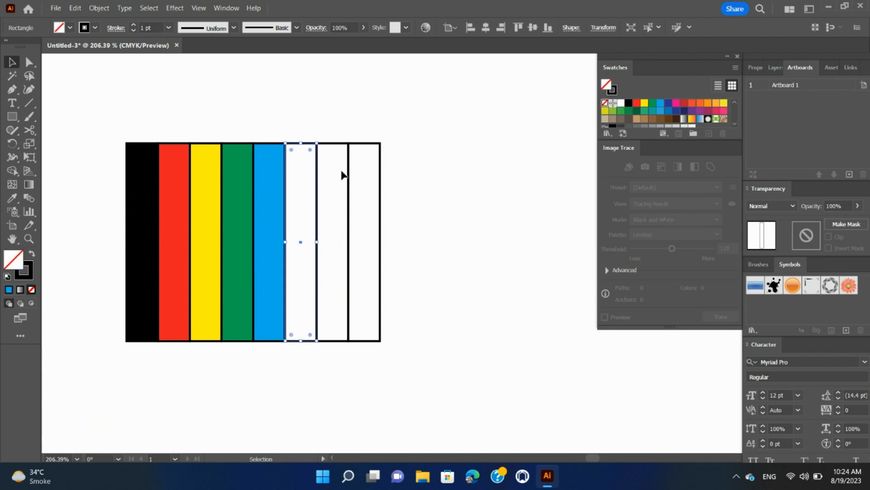
pyautogui.click(668, 104)
# Step: Fill the seventh strip with magenta and the eighth strip with dark red
pyautogui.click(332, 144)
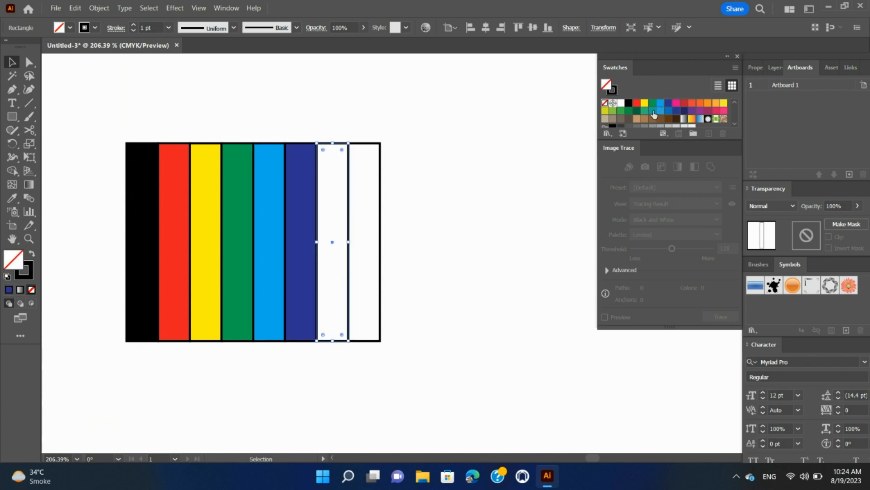
pyautogui.click(676, 104)
pyautogui.click(365, 144)
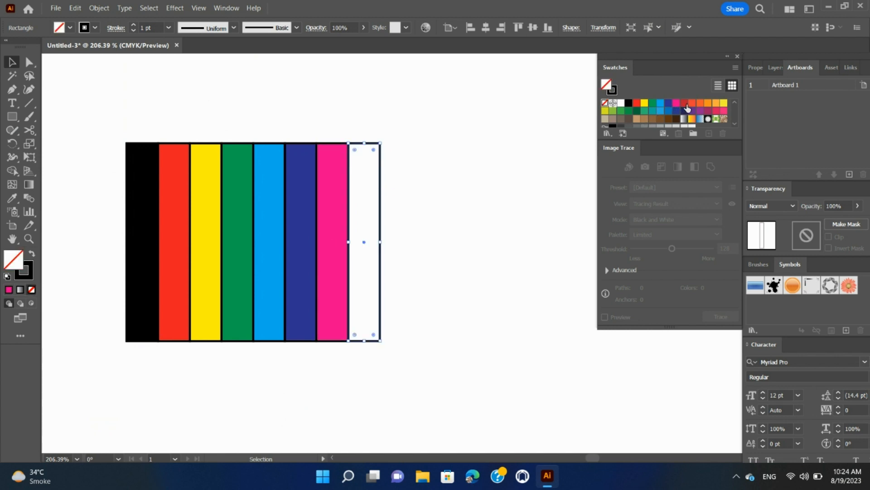
pyautogui.click(684, 104)
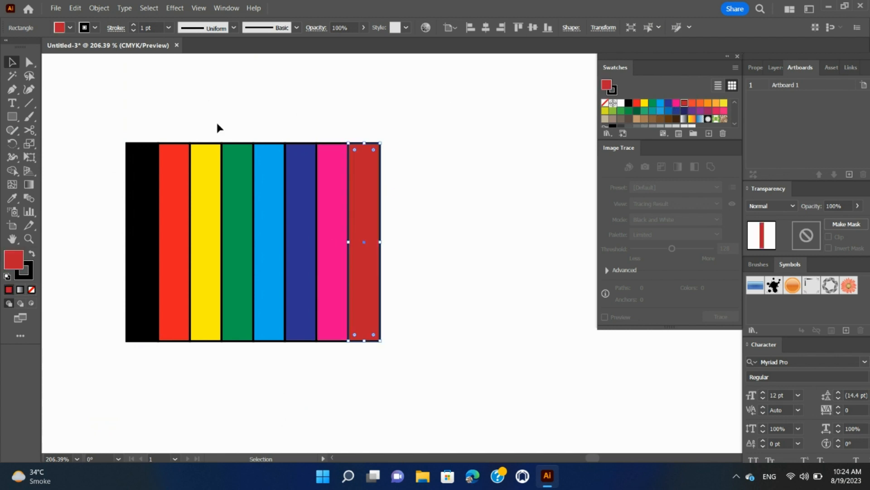
# Step: Select all eight strips and remove their stroke
pyautogui.click(113, 132)
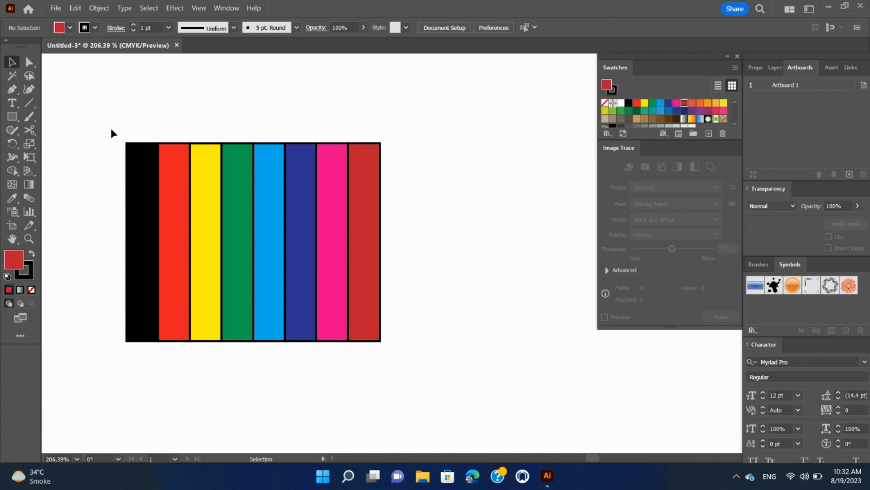
pyautogui.moveTo(110, 129); pyautogui.dragTo(415, 390)
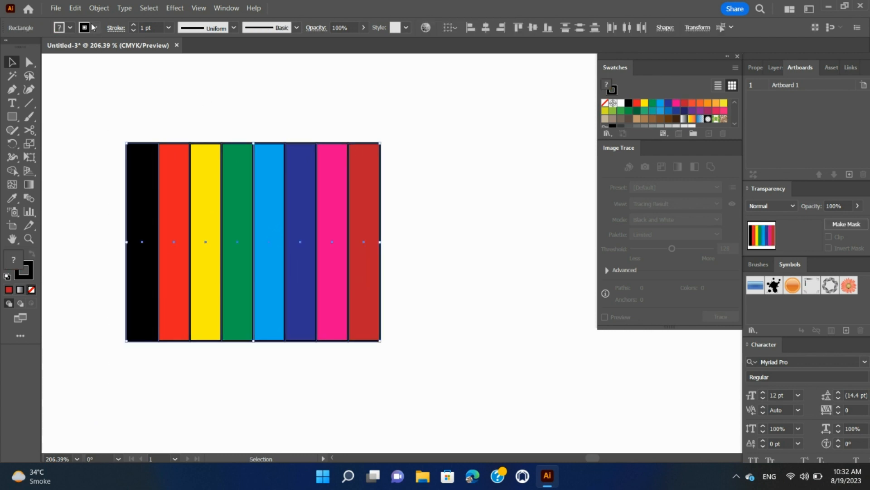
pyautogui.click(94, 27)
pyautogui.click(8, 48)
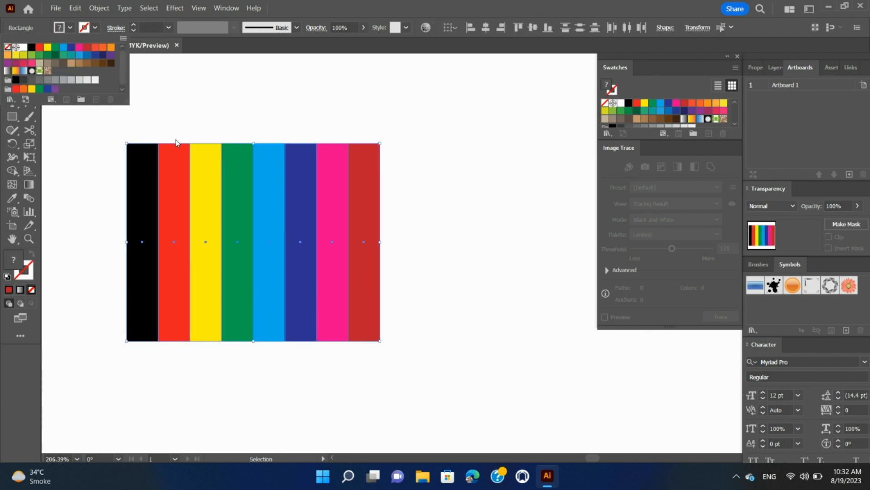
pyautogui.click(234, 169)
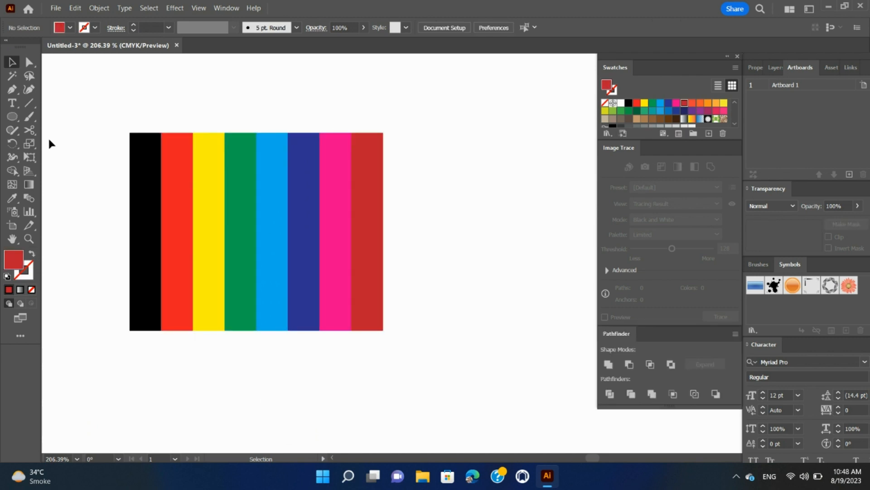
# Step: Draw a large circle over the strips with the Ellipse tool
pyautogui.click(13, 117)
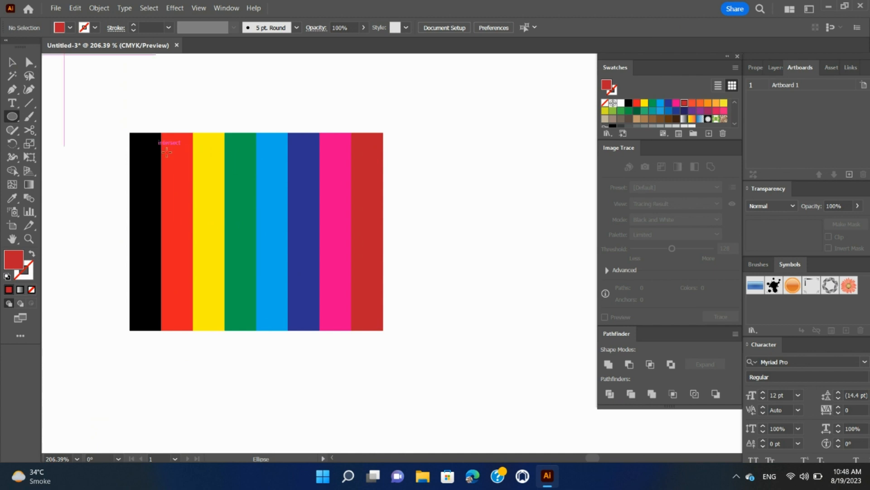
pyautogui.moveTo(156, 146); pyautogui.dragTo(341, 226)
pyautogui.click(342, 229)
pyautogui.click(461, 256)
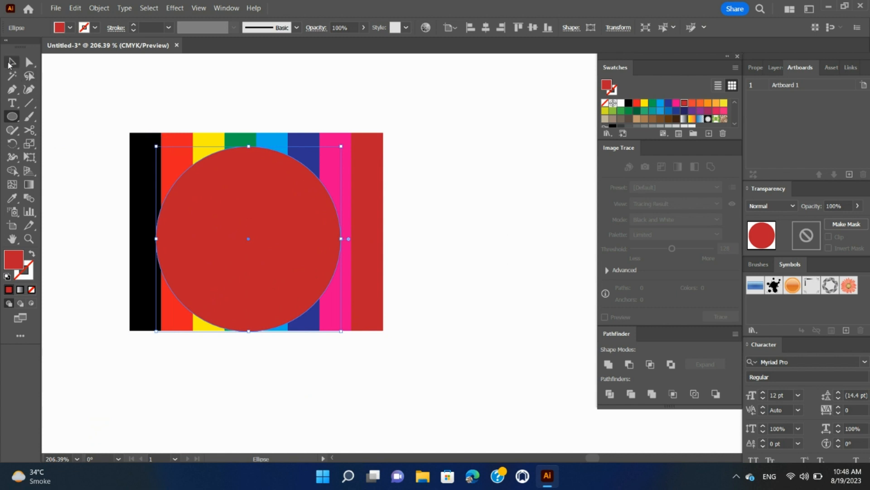
# Step: Select everything and make a clipping mask so the stripes fill the circle
pyautogui.click(10, 63)
pyautogui.hotkey('ctrl', 'a')
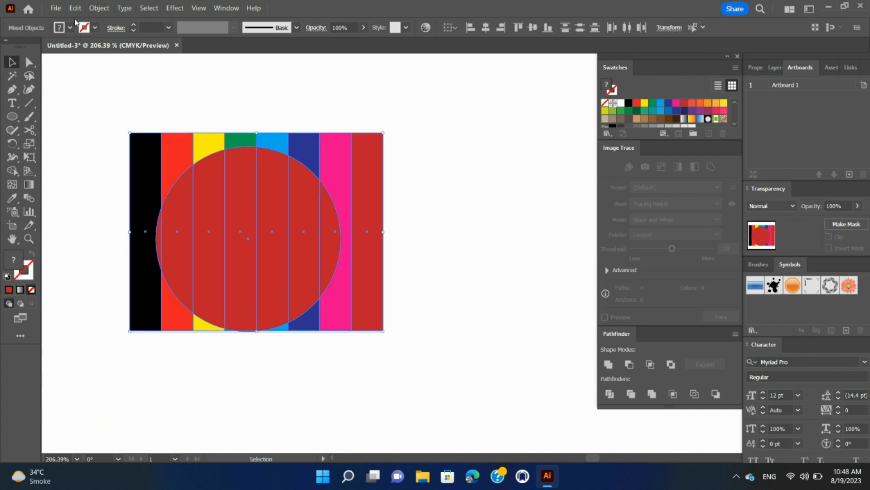
pyautogui.click(98, 7)
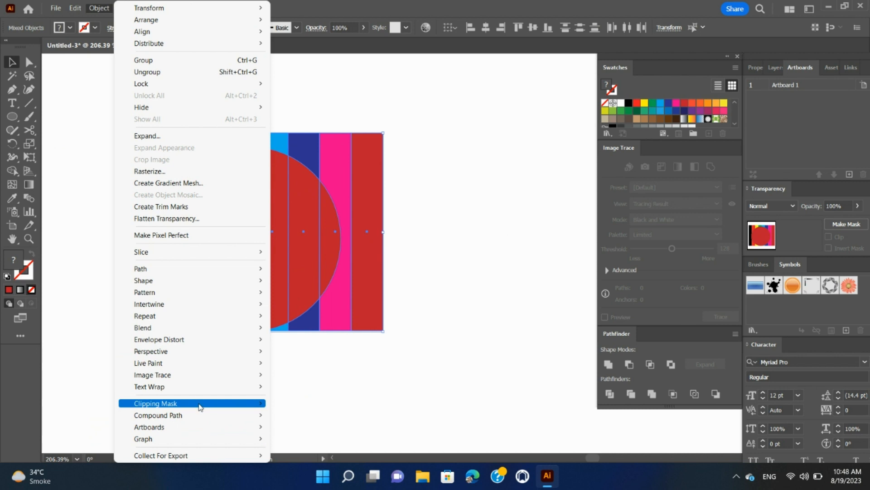
pyautogui.moveTo(200, 406)
pyautogui.click(297, 403)
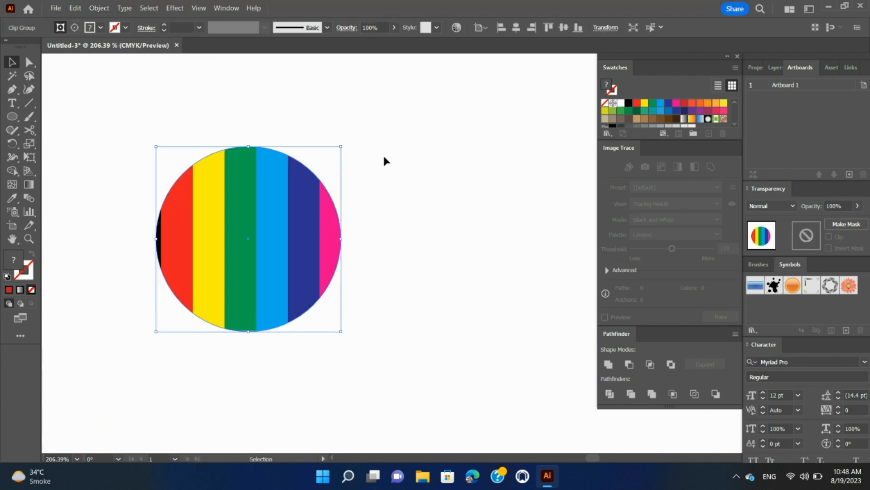
# Step: Apply the Pathfinder Trim to the masked striped circle
pyautogui.click(226, 7)
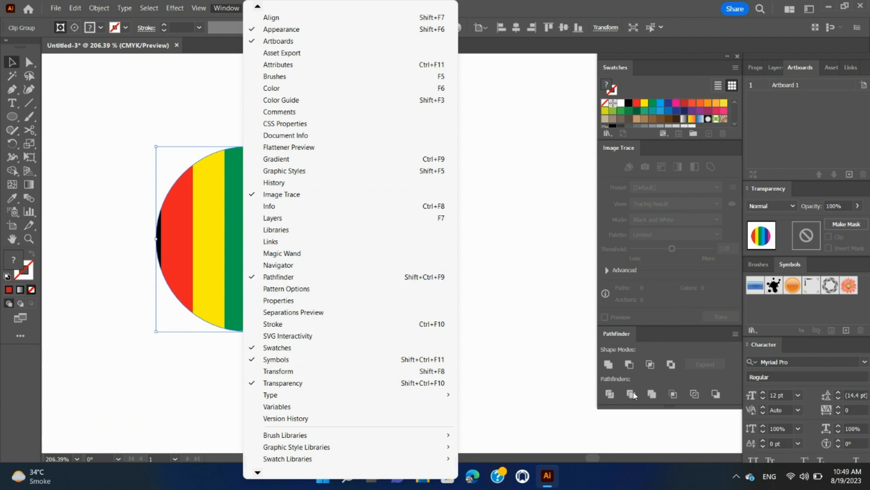
pyautogui.click(634, 398)
pyautogui.click(632, 396)
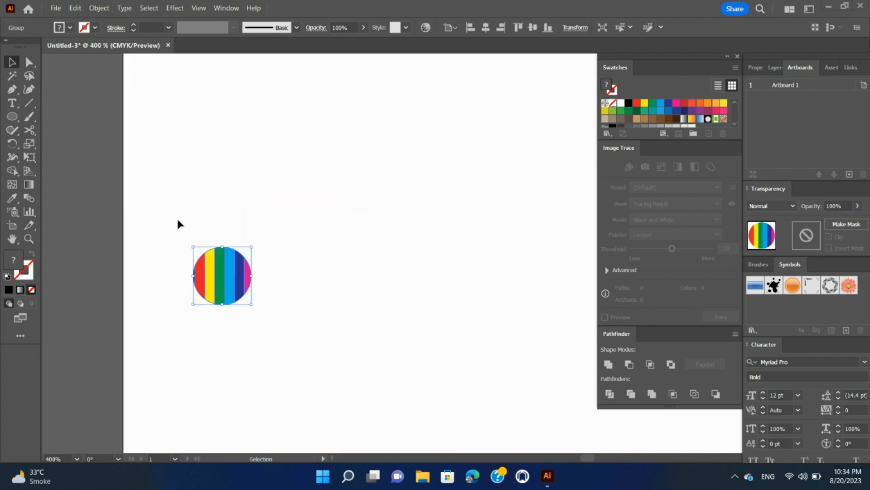
# Step: Duplicate the striped circle horizontally to the right of the original
pyautogui.click(187, 196)
pyautogui.click(222, 287)
pyautogui.moveTo(225, 287); pyautogui.dragTo(457, 289)
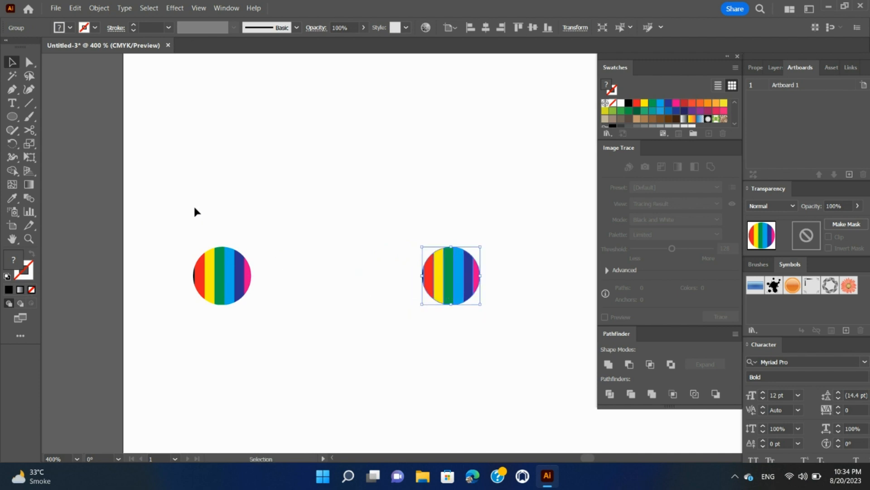
# Step: Select both striped circles and make a blend between them
pyautogui.moveTo(163, 224); pyautogui.dragTo(506, 324)
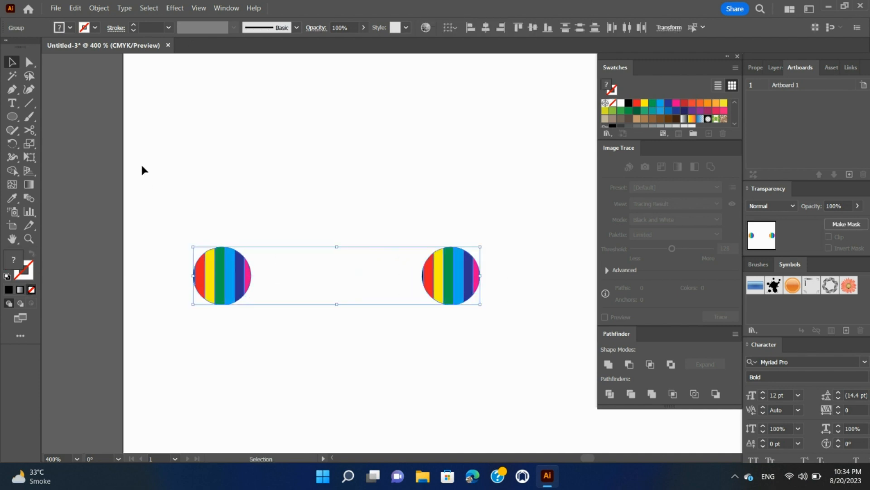
pyautogui.click(98, 7)
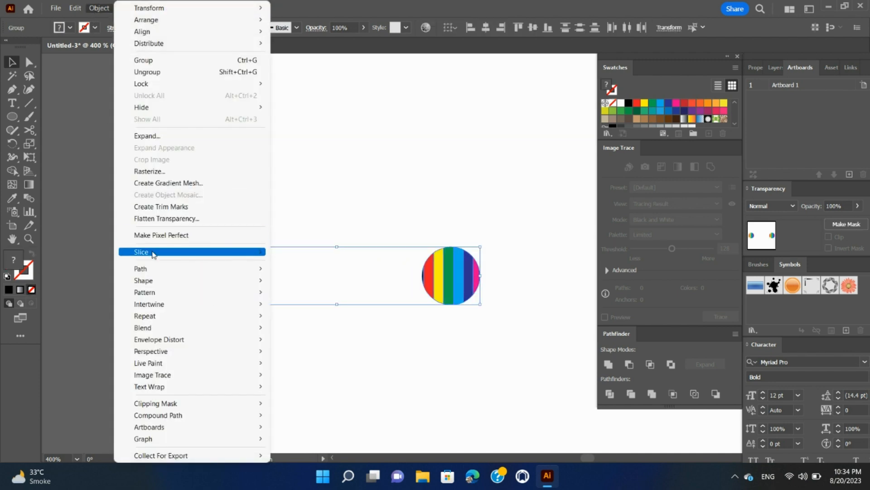
pyautogui.moveTo(185, 328)
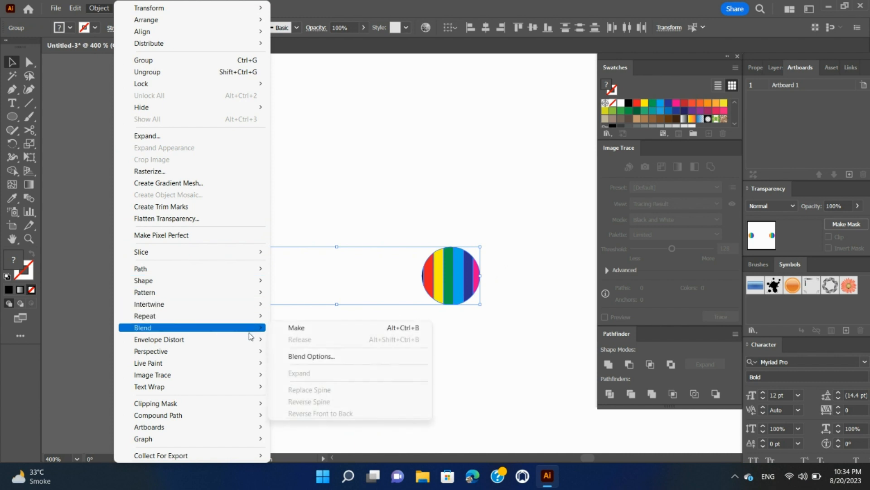
pyautogui.click(305, 327)
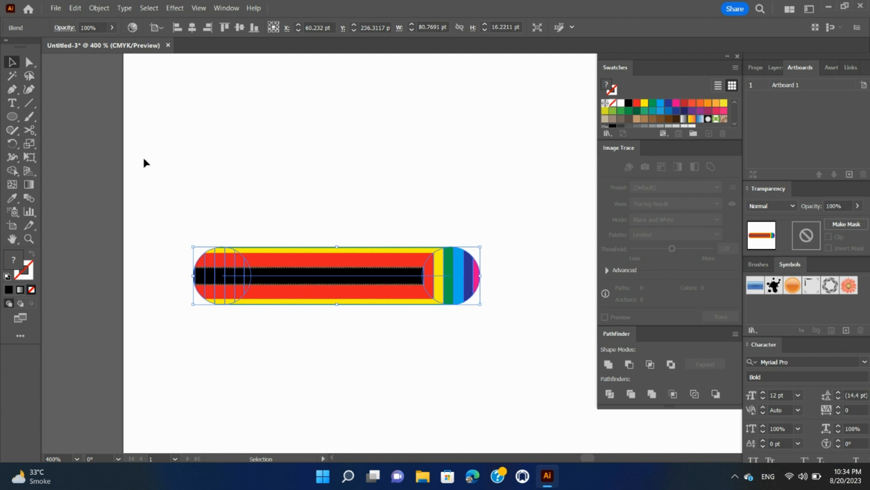
# Step: Set the blend's spacing to 400 specified steps in Blend Options
pyautogui.click(99, 8)
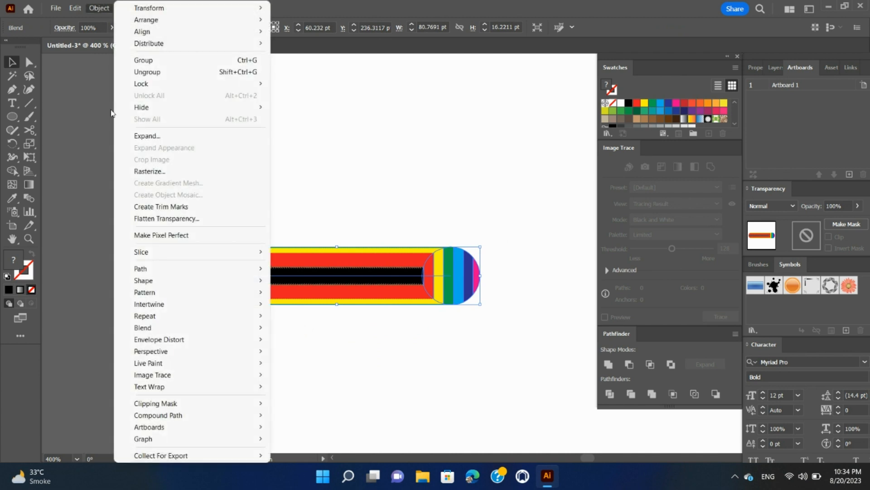
pyautogui.moveTo(159, 328)
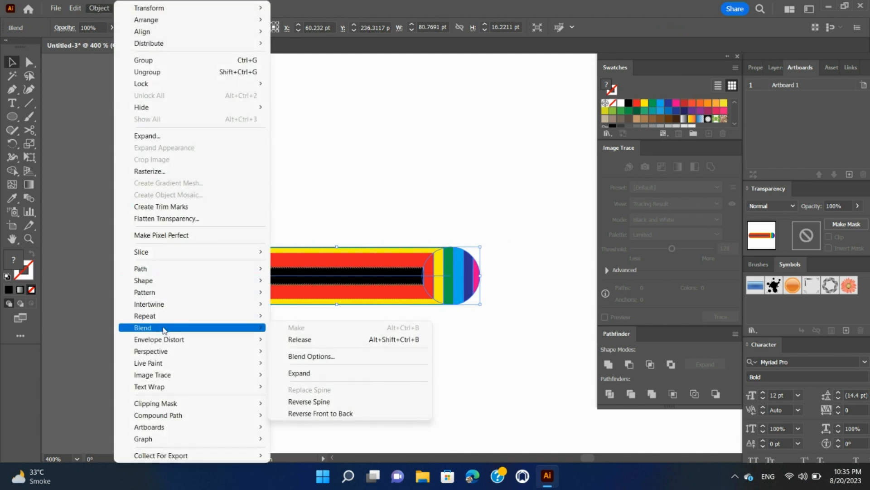
pyautogui.click(304, 357)
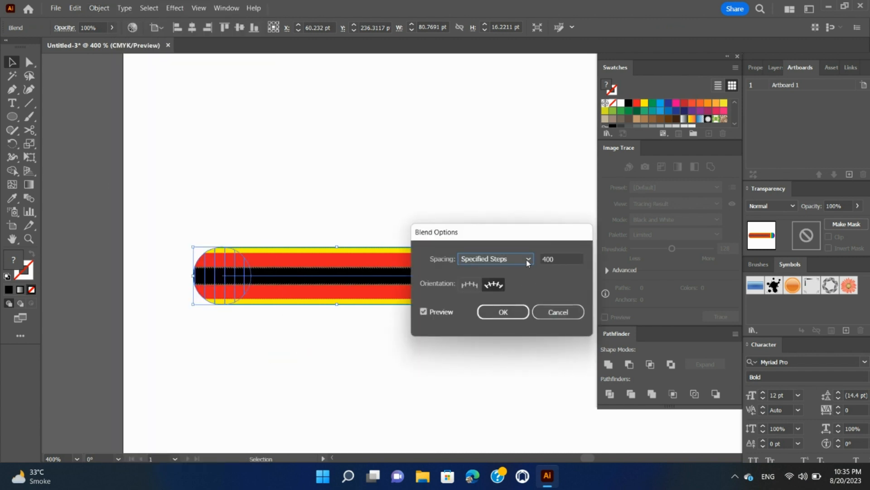
pyautogui.click(557, 259)
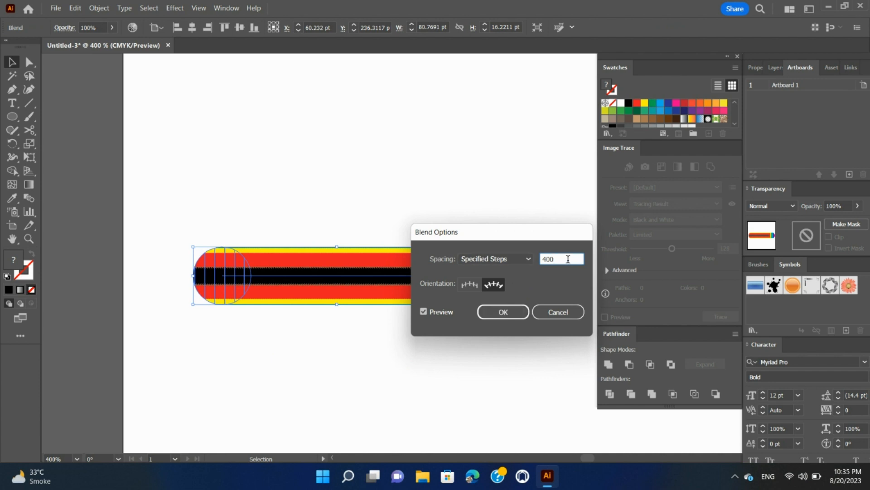
pyautogui.click(505, 312)
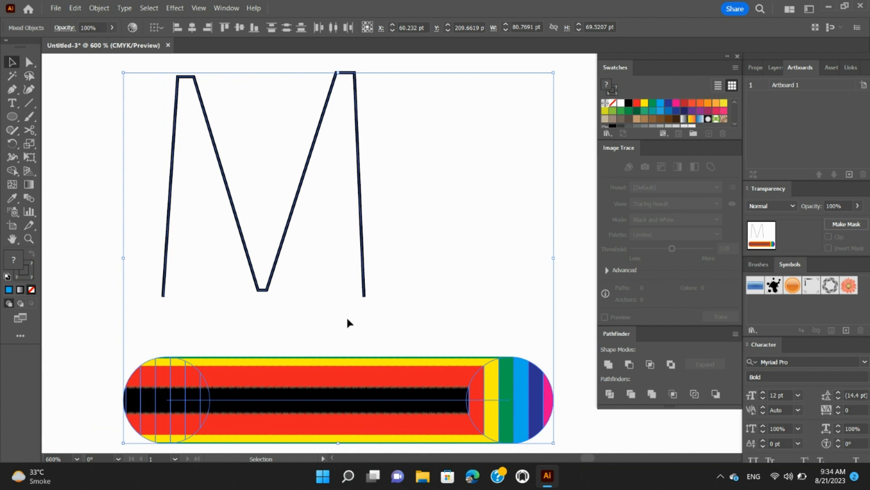
# Step: Replace the blend's spine with the M letter path
pyautogui.click(98, 9)
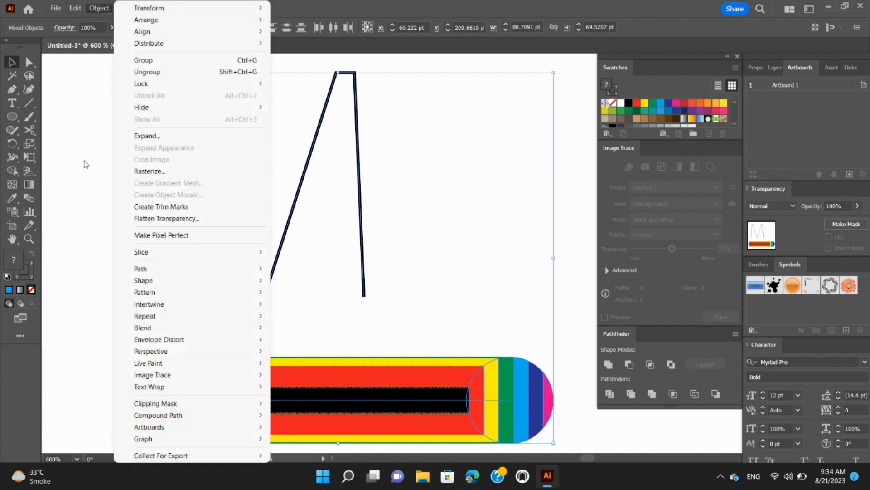
pyautogui.moveTo(165, 327)
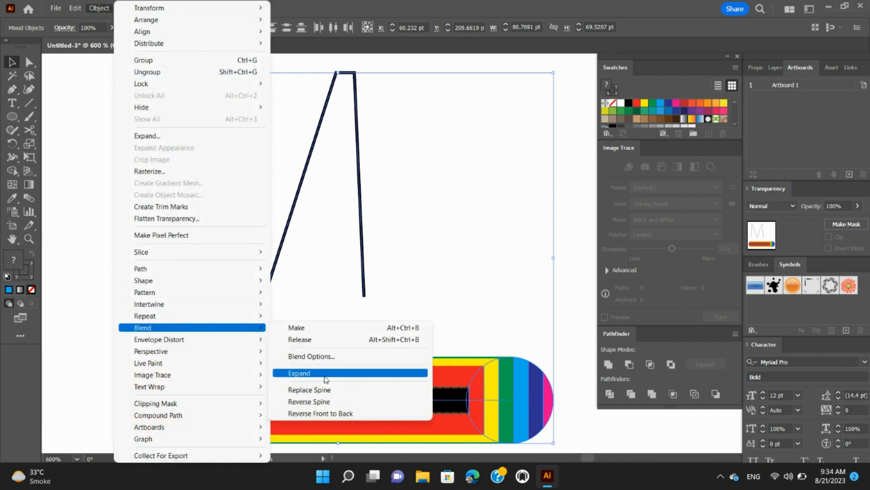
pyautogui.click(330, 389)
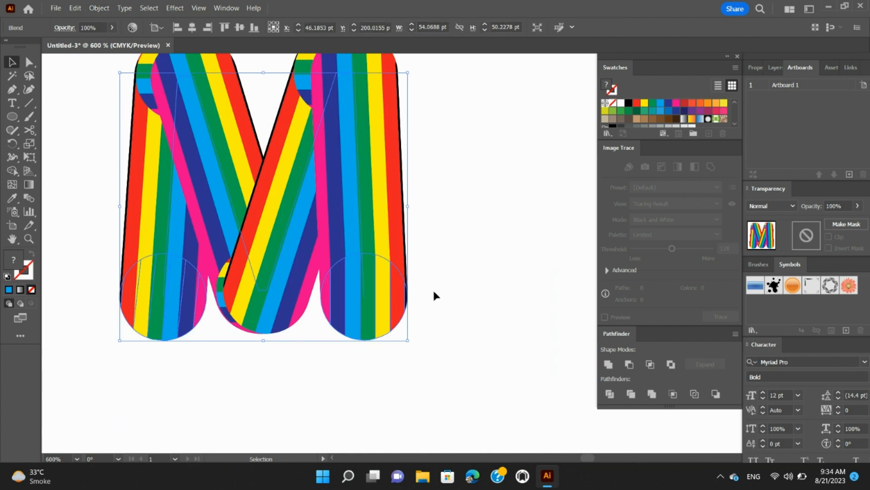
pyautogui.scroll(3, 434, 295)
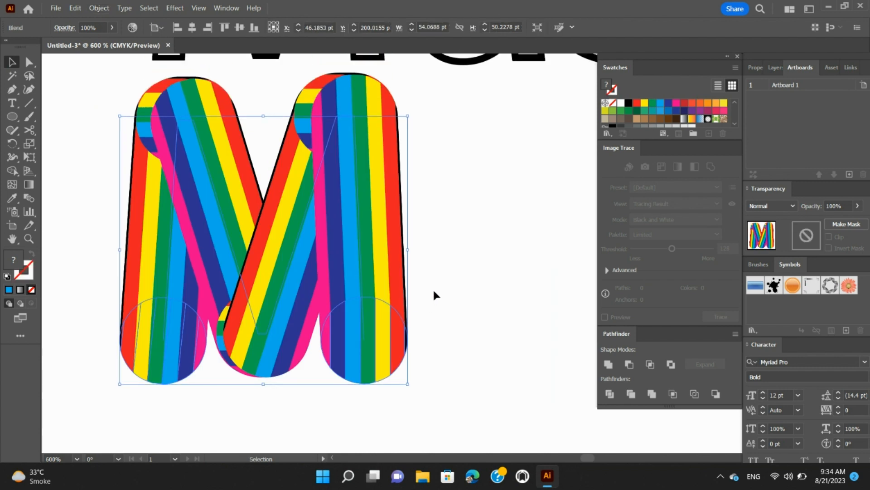
pyautogui.scroll(-1, 434, 292)
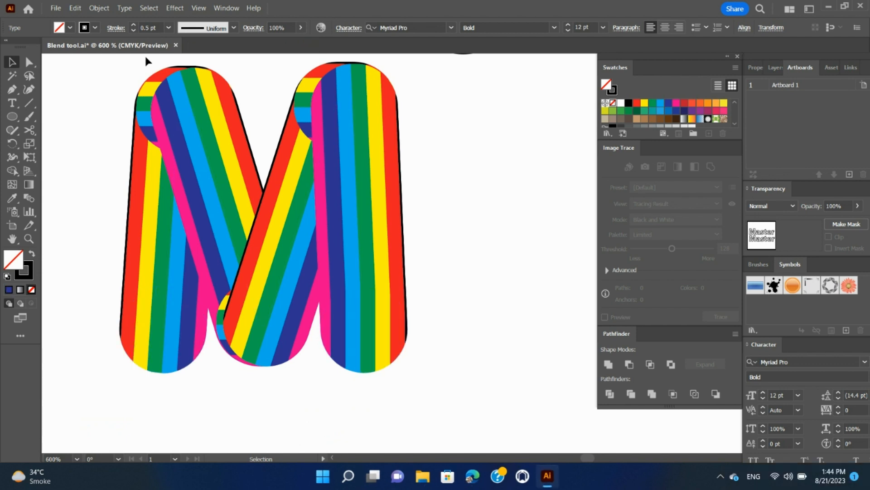
# Step: Create a new document and add the text Master with the Type tool
pyautogui.click(62, 10)
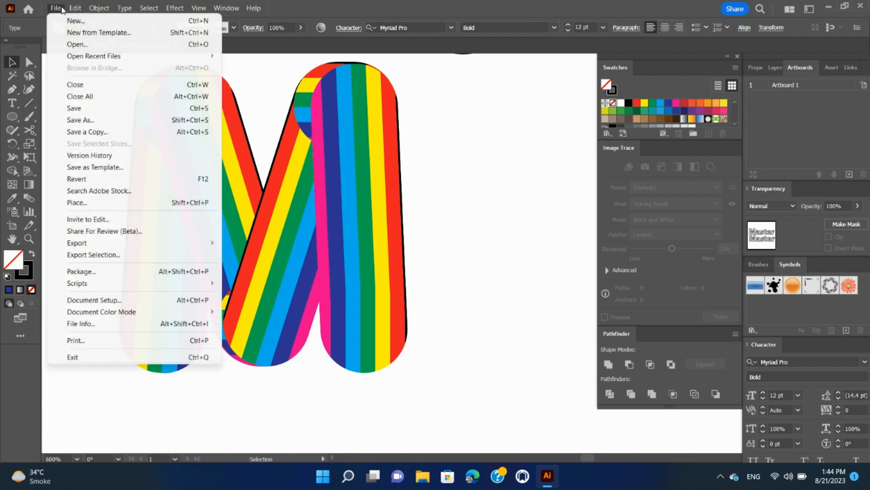
pyautogui.click(68, 20)
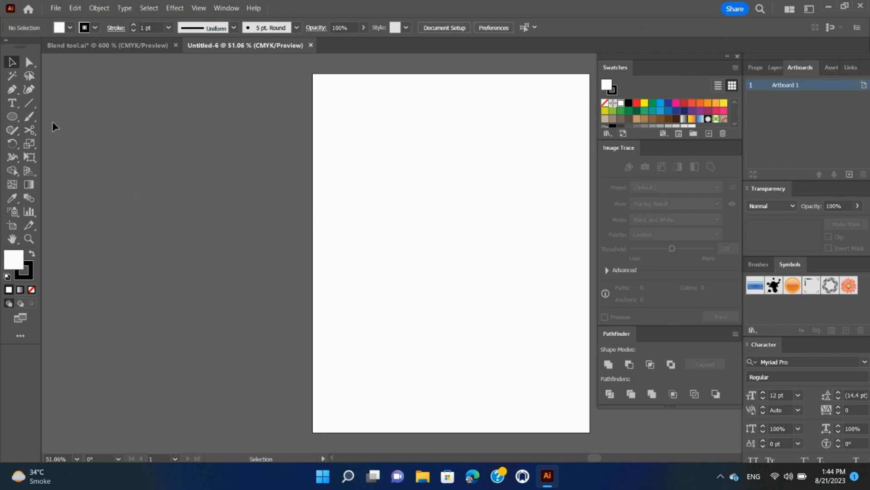
pyautogui.click(12, 102)
pyautogui.click(388, 130)
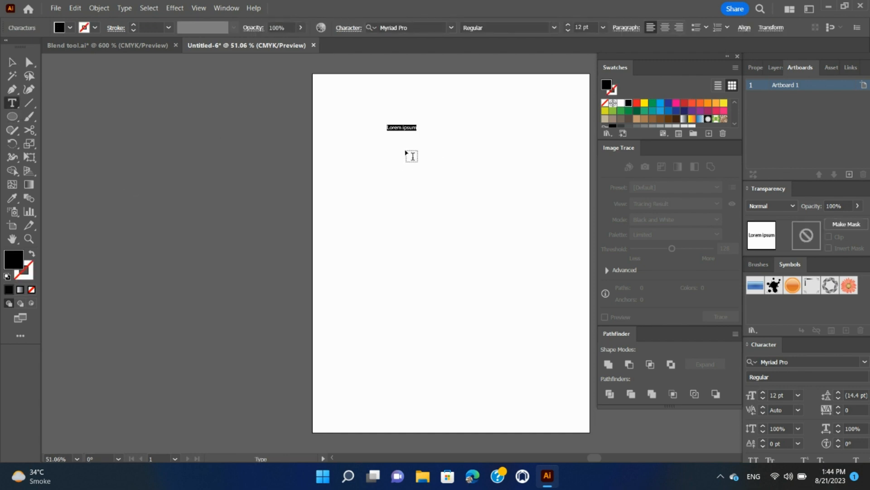
pyautogui.write('Master')
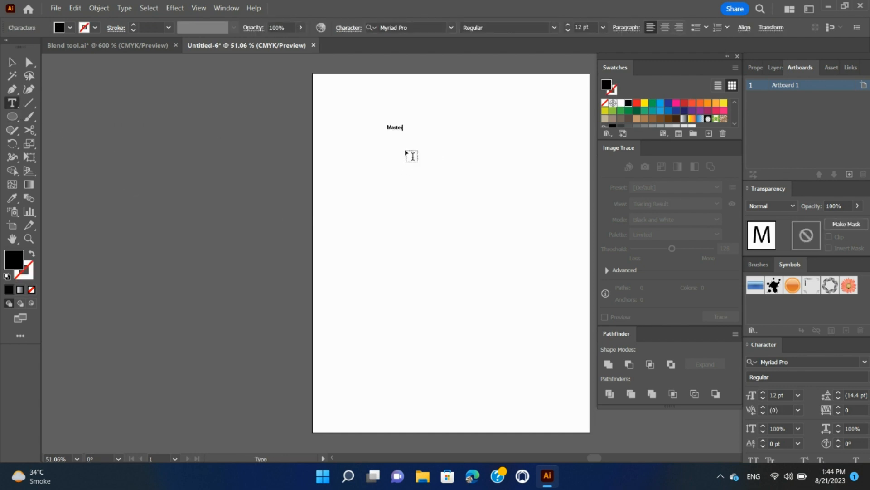
# Step: Enlarge the Master text to about 62.6 pt and set its font style to Bold
pyautogui.click(12, 62)
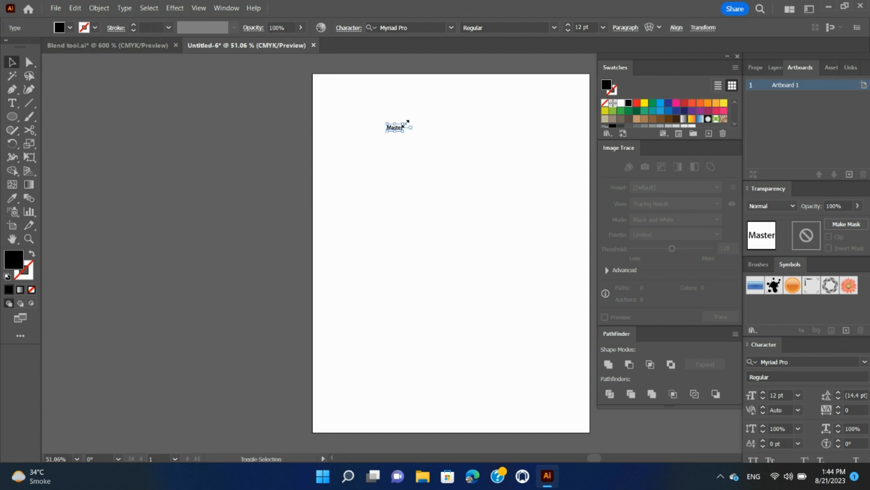
pyautogui.moveTo(403, 131); pyautogui.dragTo(474, 155)
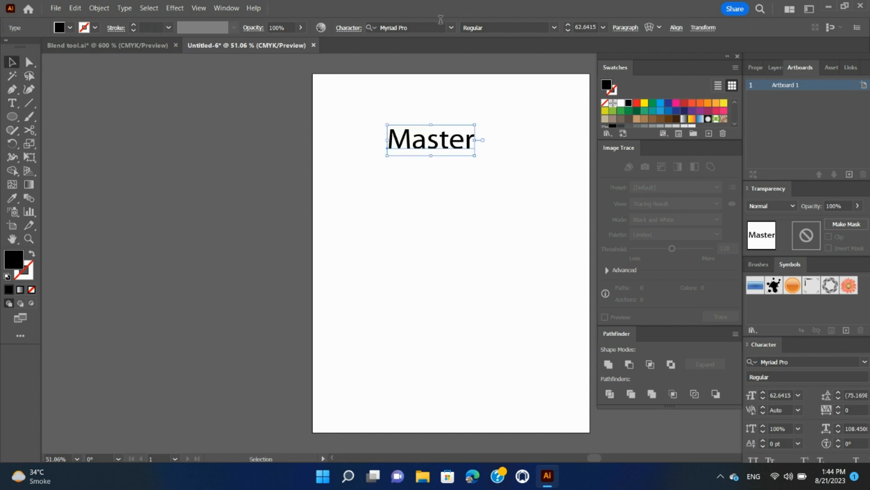
pyautogui.click(520, 28)
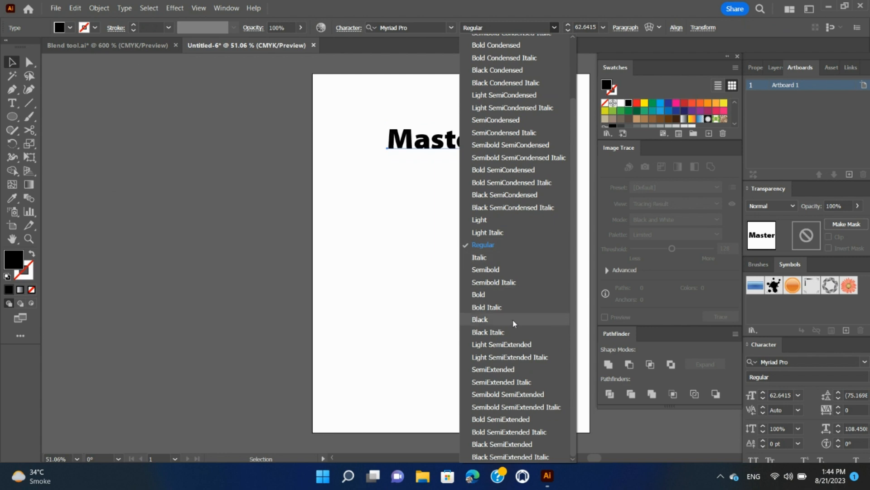
pyautogui.click(509, 297)
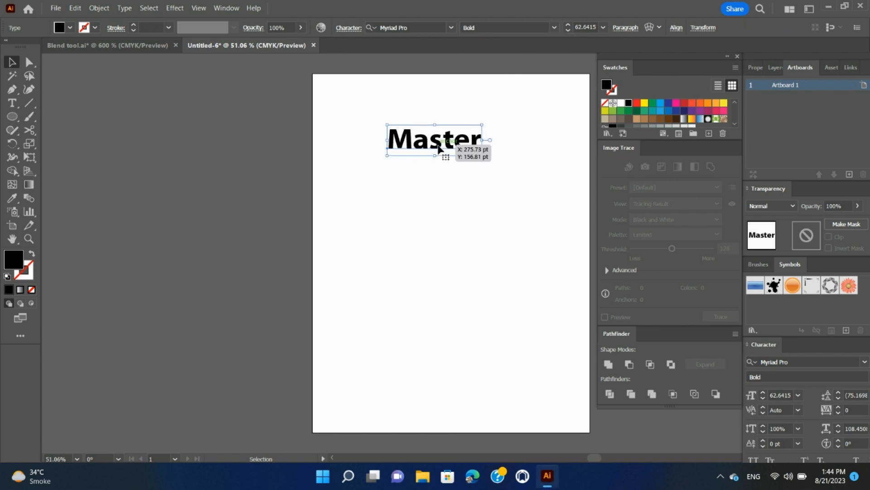
# Step: Fill the Master text with a red-orange swatch
pyautogui.click(637, 103)
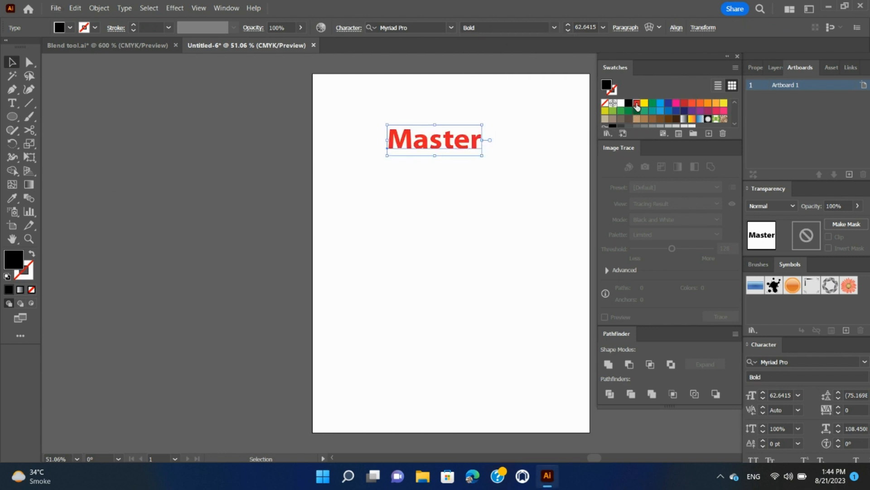
pyautogui.click(693, 105)
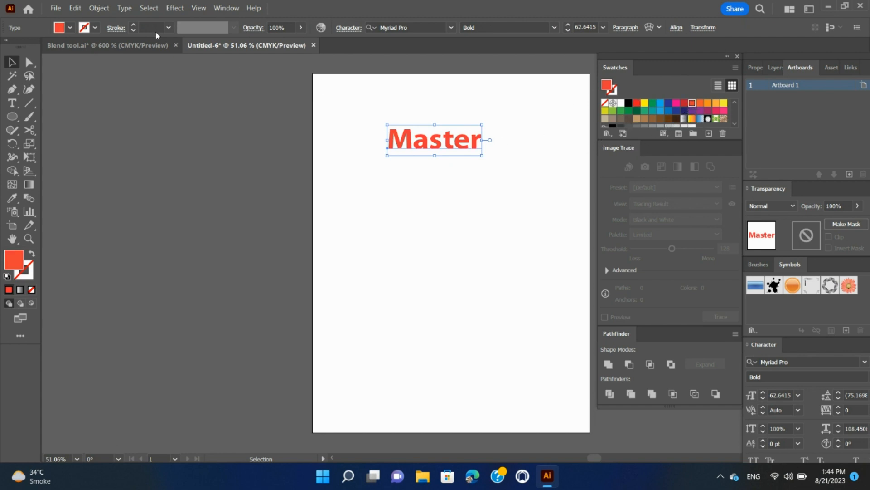
# Step: Give the Master text a dark blue stroke from the stroke swatches
pyautogui.click(96, 28)
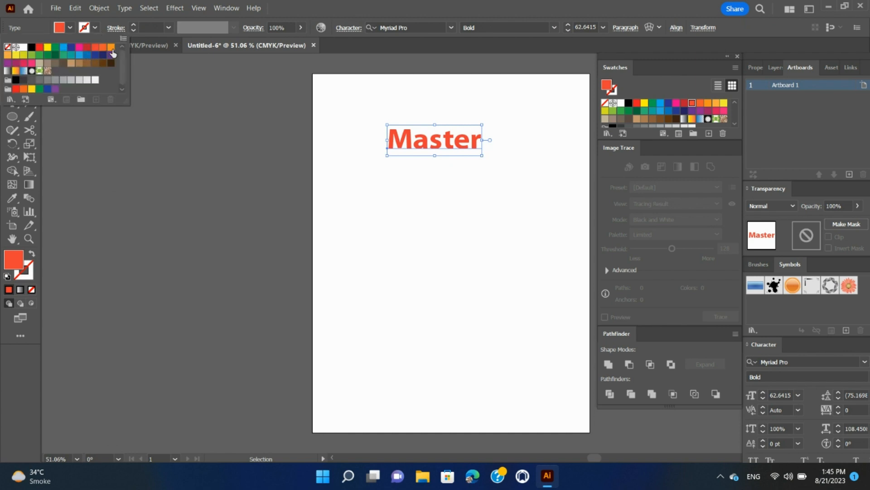
pyautogui.click(111, 47)
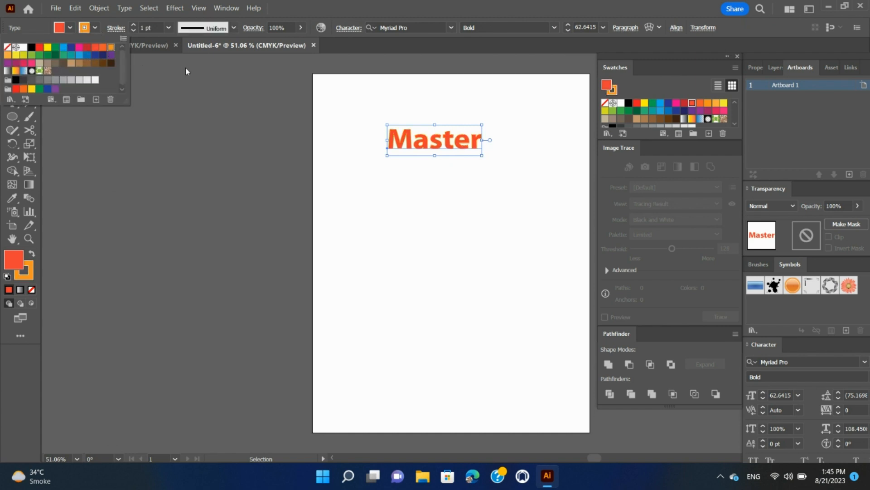
pyautogui.click(71, 47)
# Step: Duplicate the Master text near the artboard's bottom and fill the copy with an orange swatch
pyautogui.moveTo(437, 149); pyautogui.dragTo(435, 334)
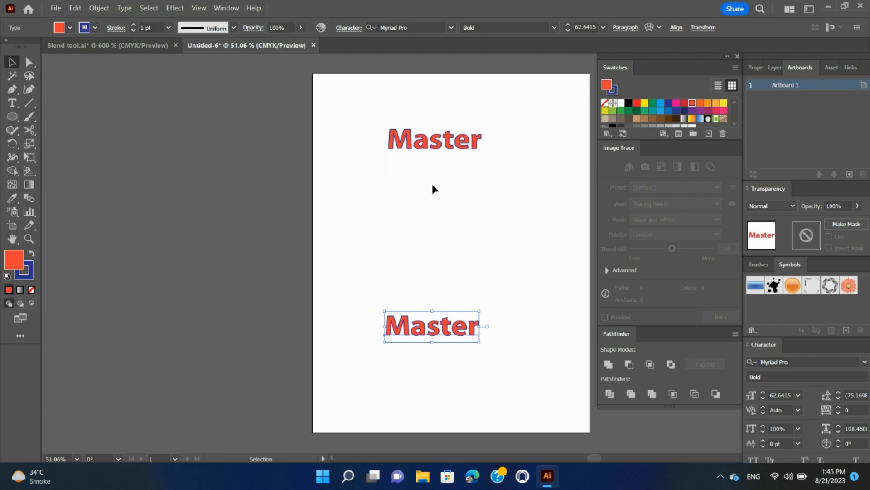
pyautogui.click(368, 116)
pyautogui.moveTo(368, 113); pyautogui.dragTo(492, 204)
pyautogui.click(408, 336)
pyautogui.click(716, 104)
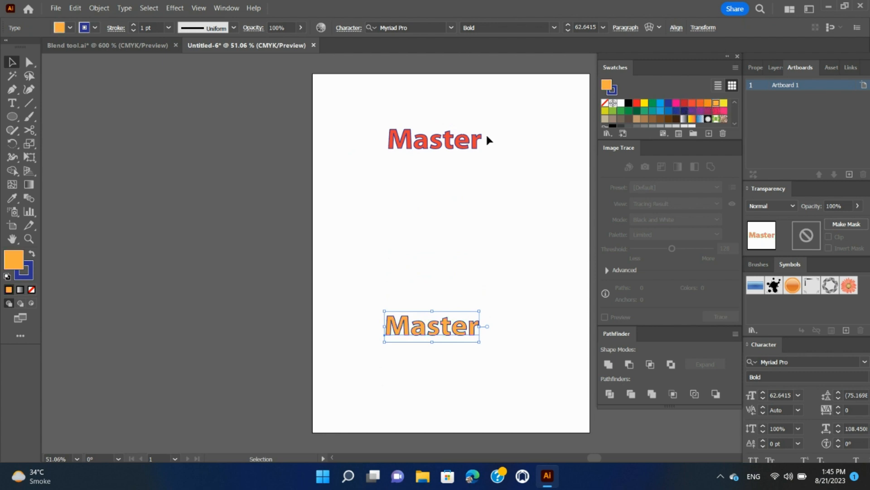
# Step: Select both Master texts and make a blend between them
pyautogui.click(369, 121)
pyautogui.moveTo(362, 111); pyautogui.dragTo(514, 378)
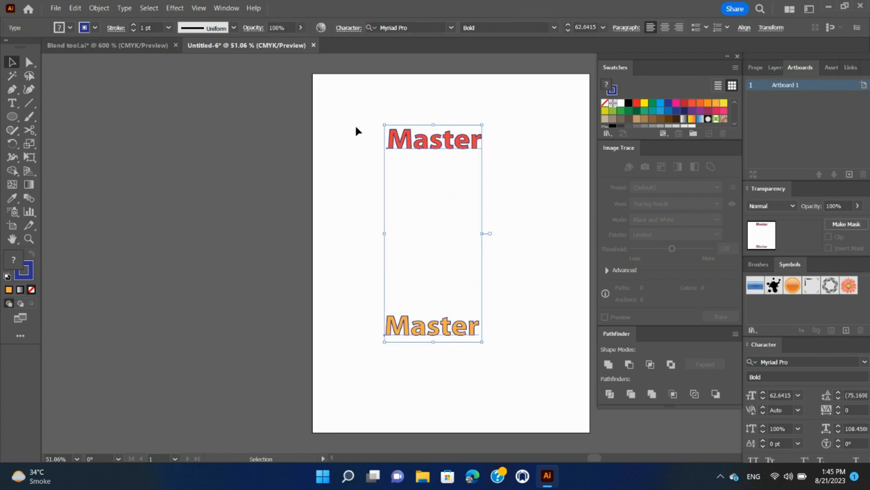
pyautogui.click(103, 12)
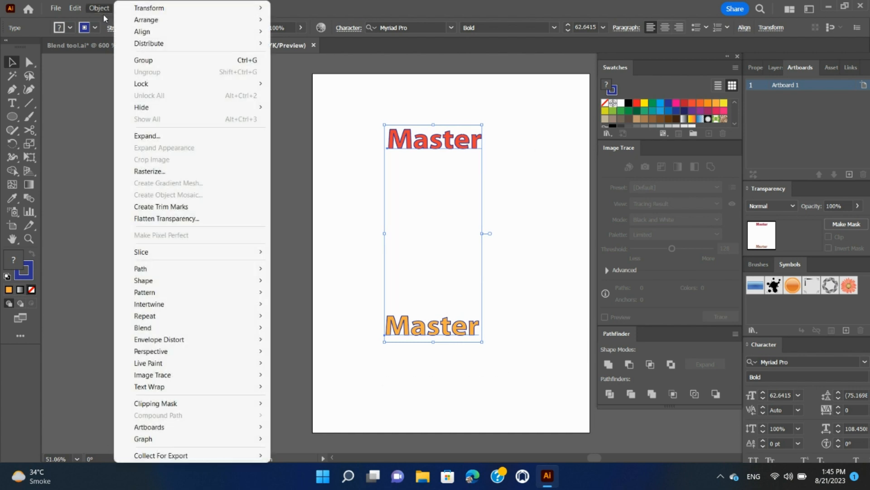
pyautogui.moveTo(228, 329)
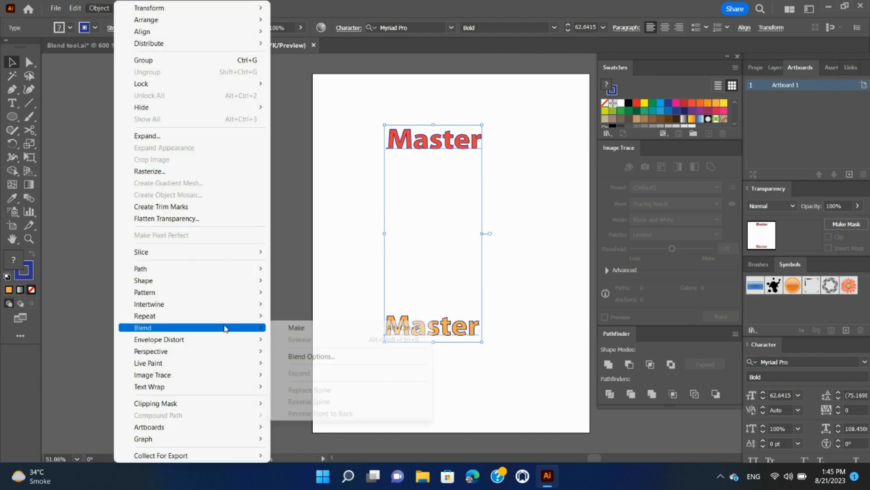
pyautogui.click(328, 334)
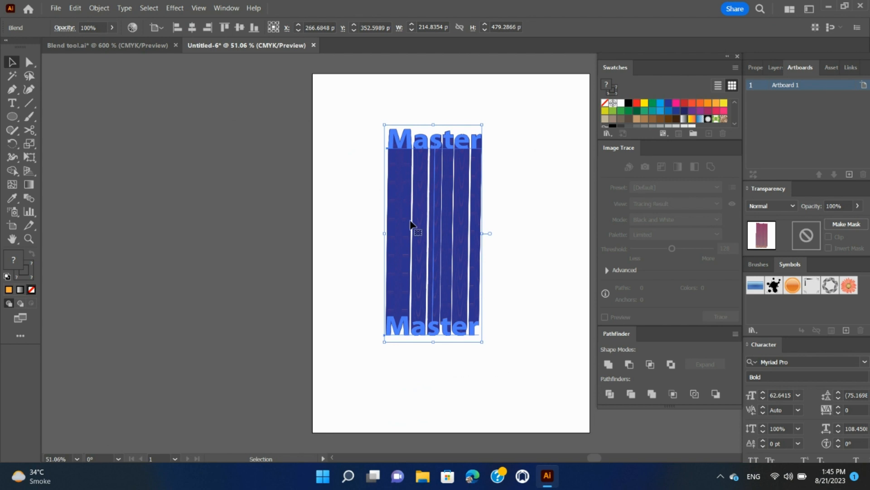
# Step: Open Blend Options for the blend and apply its Specified Steps spacing
pyautogui.click(100, 9)
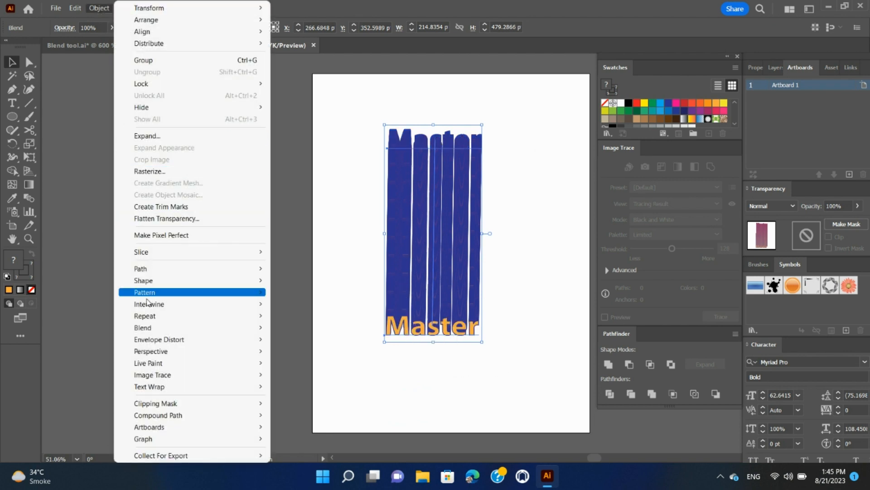
pyautogui.moveTo(165, 328)
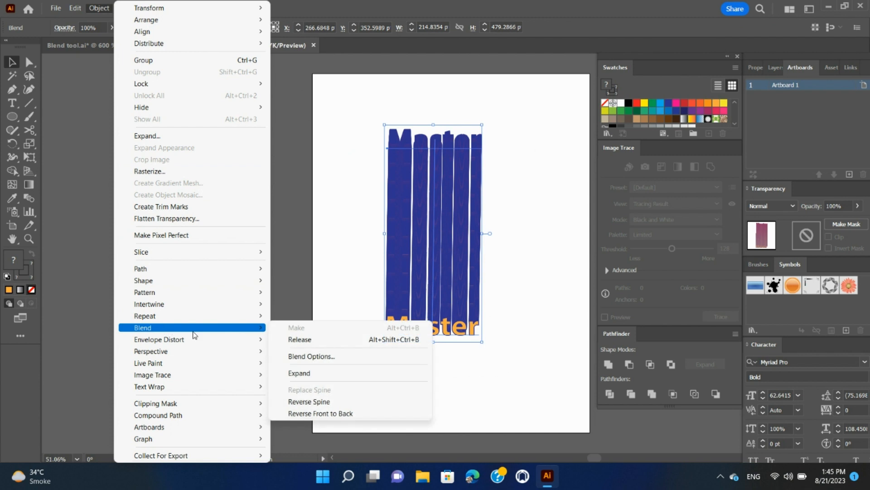
pyautogui.click(336, 357)
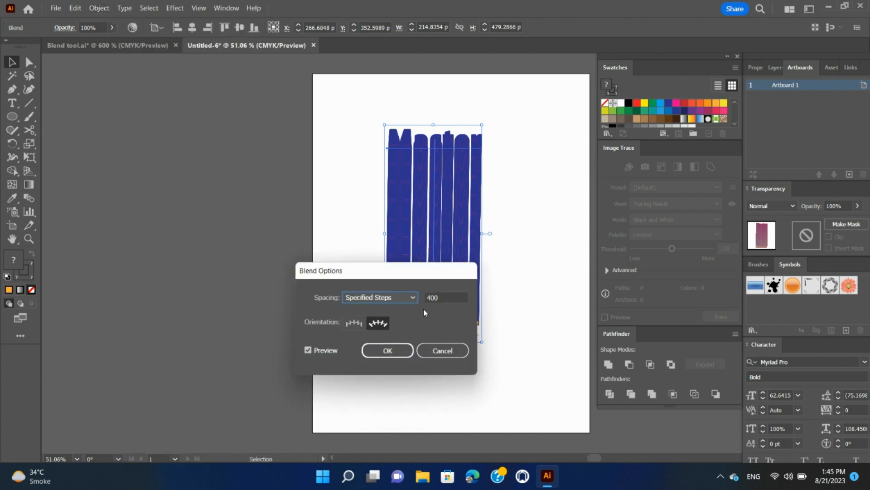
pyautogui.click(444, 300)
pyautogui.click(436, 297)
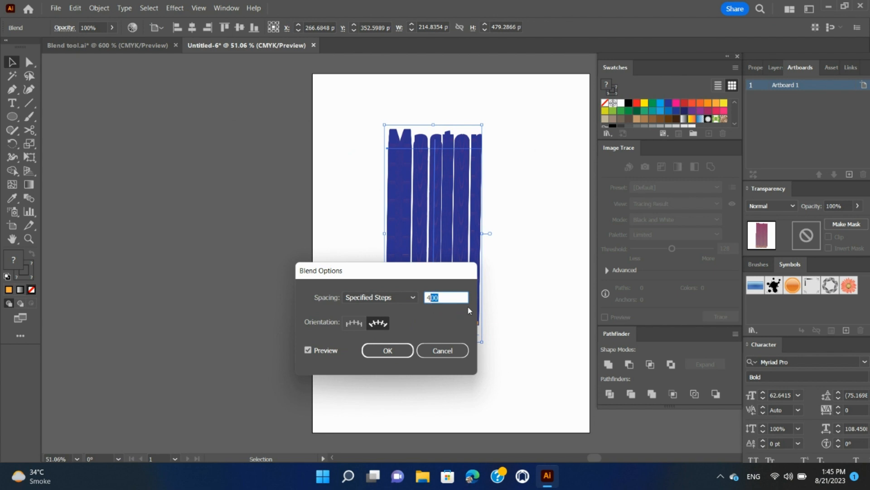
pyautogui.press('Return')
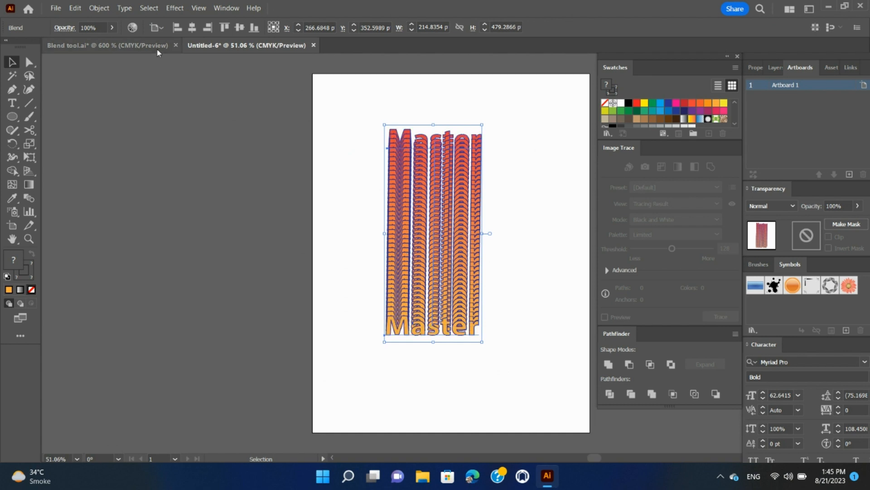
# Step: Set the blend's Specified Steps spacing to 6 in Blend Options
pyautogui.click(105, 10)
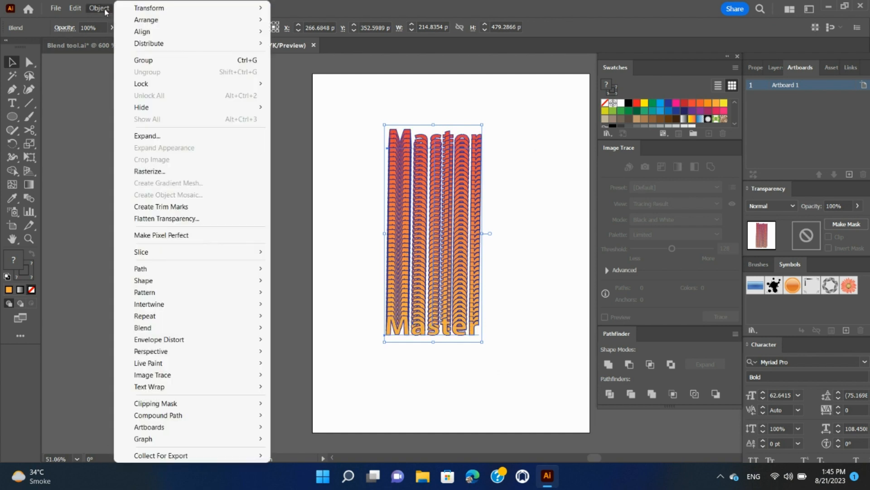
pyautogui.moveTo(212, 308)
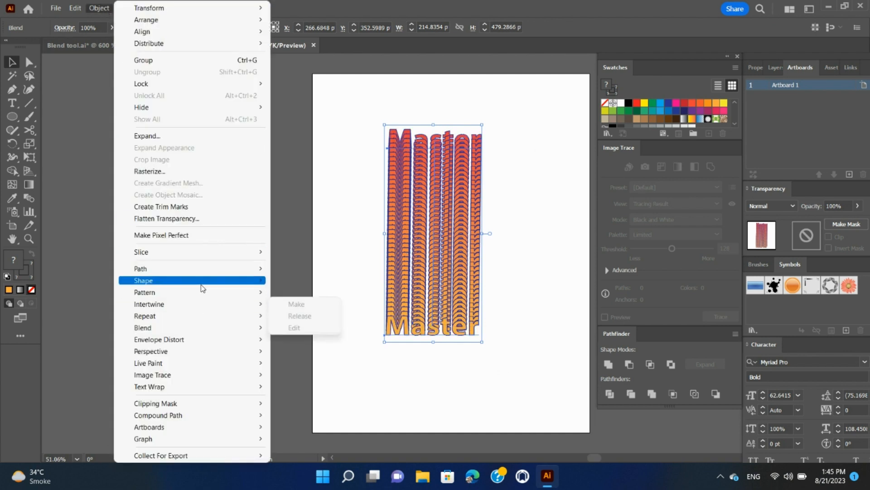
pyautogui.moveTo(201, 327)
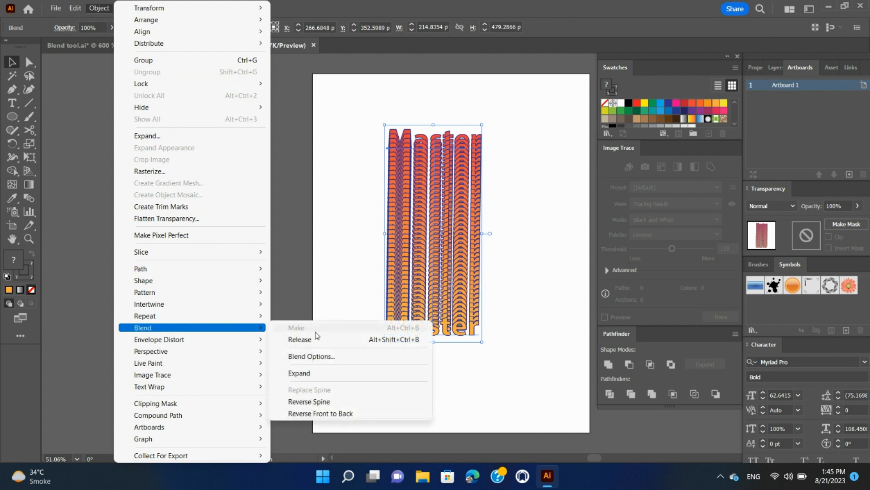
pyautogui.click(315, 357)
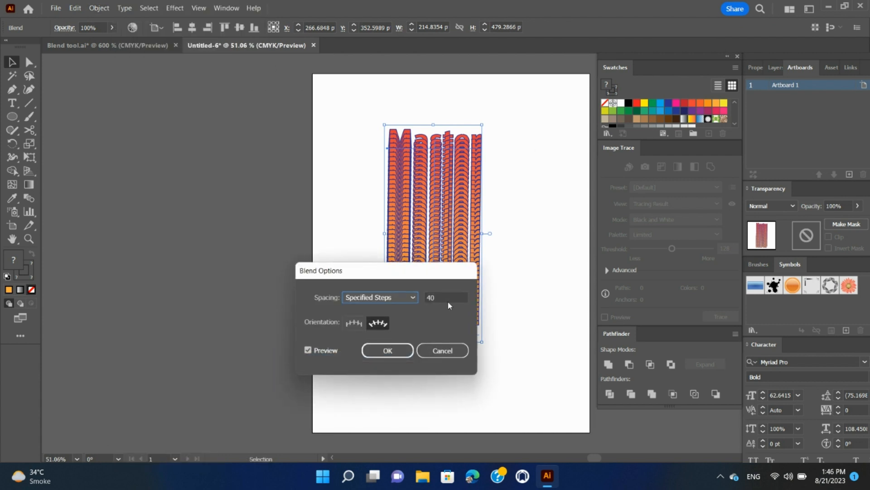
pyautogui.doubleClick(465, 302)
pyautogui.write('6')
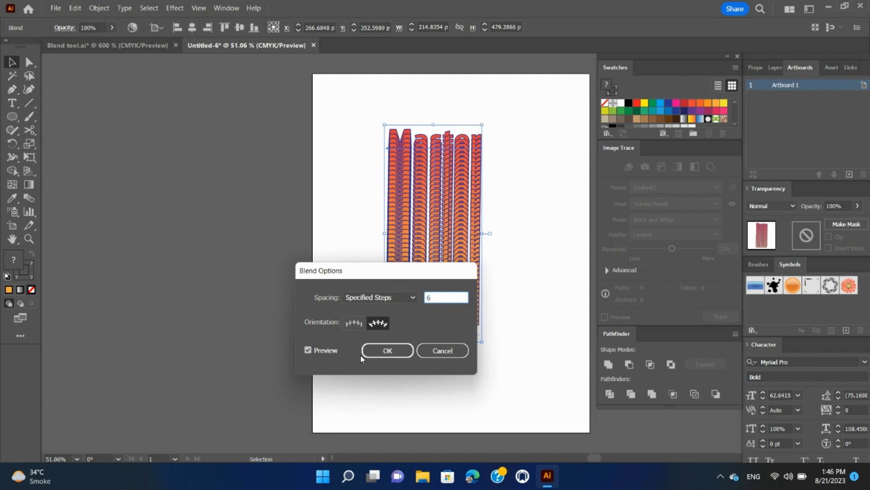
pyautogui.click(386, 355)
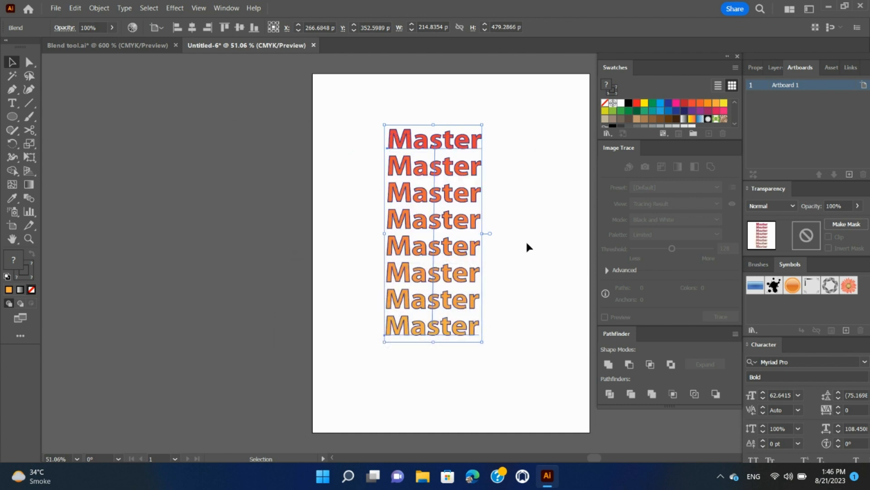